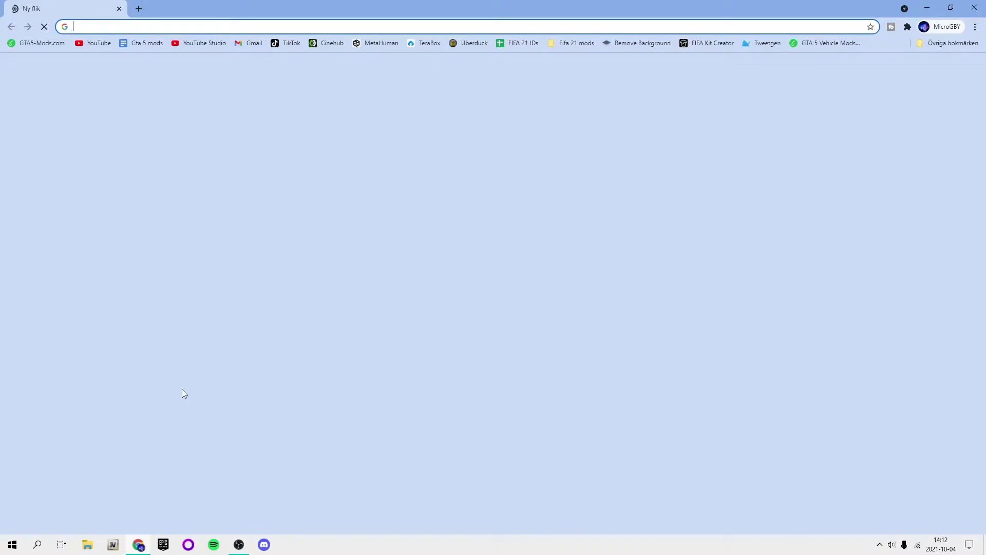
Search Google for the 'fifa 22 mod' suggestion, then discard those results for a fresh tab.
{"action": "type", "text": "fifa"}
{"action": "key", "text": "Down"}
{"action": "key", "text": "Down"}
{"action": "key", "text": "Down"}
{"action": "key", "text": "Down"}
{"action": "key", "text": "Down"}
{"action": "key", "text": "Down"}
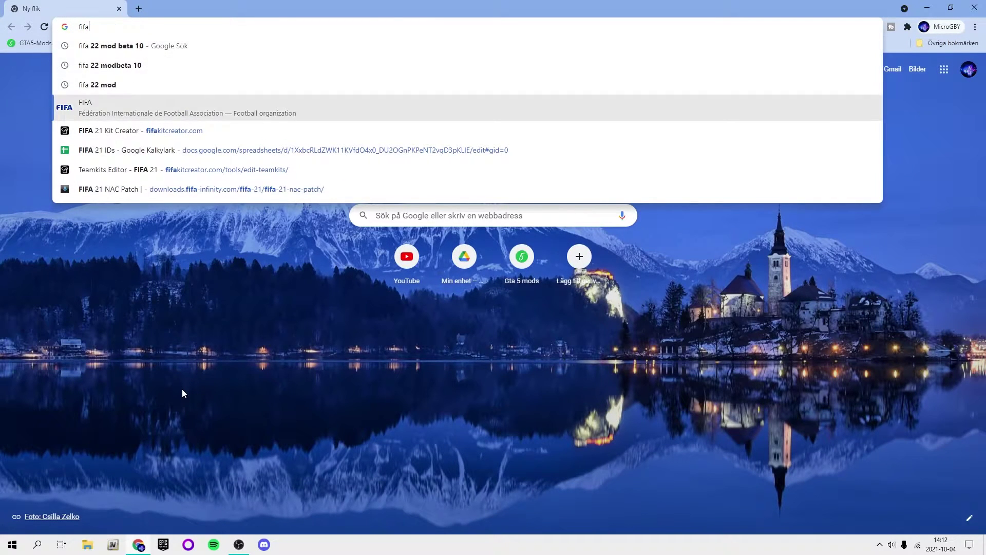
{"action": "key", "text": "Up"}
{"action": "key", "text": "Up"}
{"action": "key", "text": "Up"}
{"action": "key", "text": "Up"}
{"action": "key", "text": "Up"}
{"action": "key", "text": "Down"}
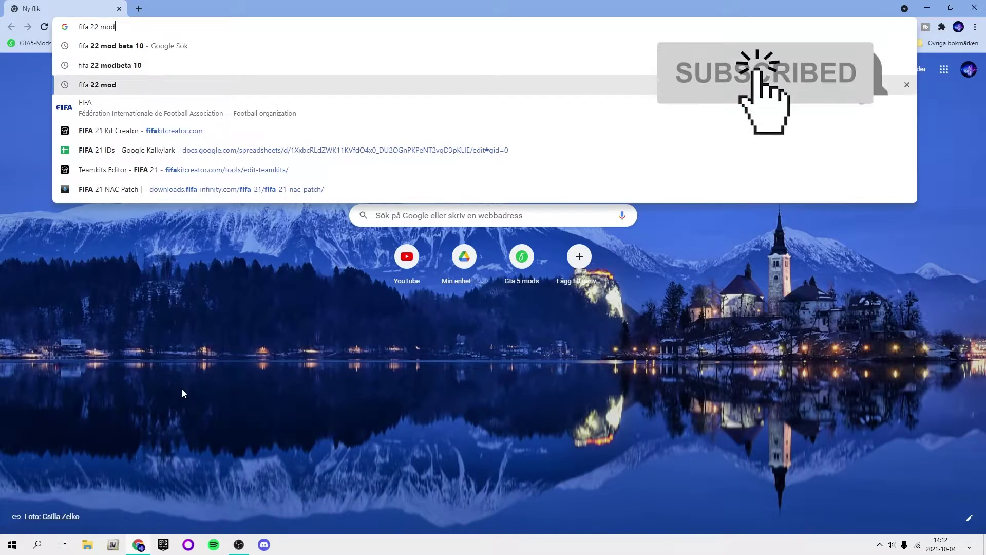
{"action": "key", "text": "Return"}
{"action": "left_click", "coordinate": [138, 9]}
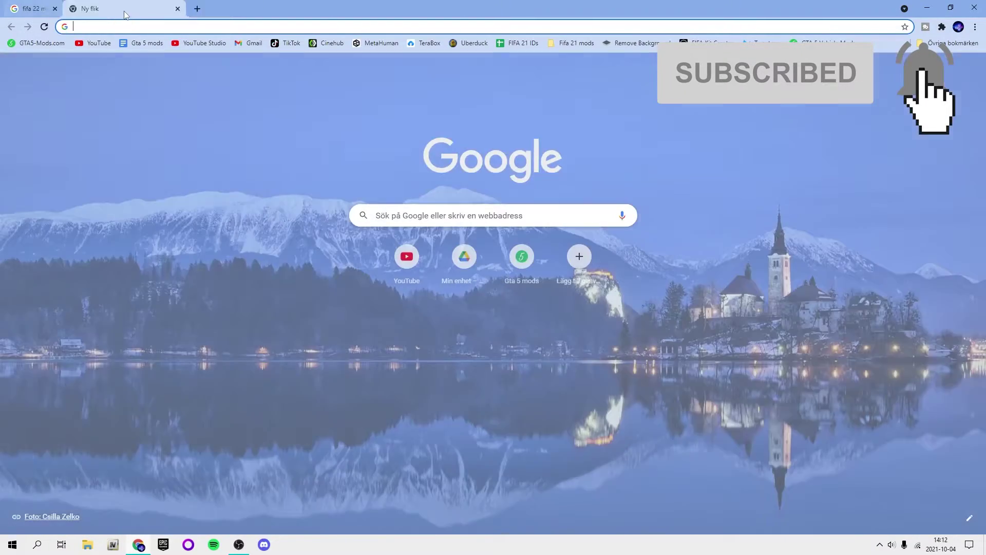
{"action": "left_click", "coordinate": [119, 9]}
Search 'fifa edit' and go to the fifaeditortool.com Download page.
{"action": "type", "text": "fifa edit"}
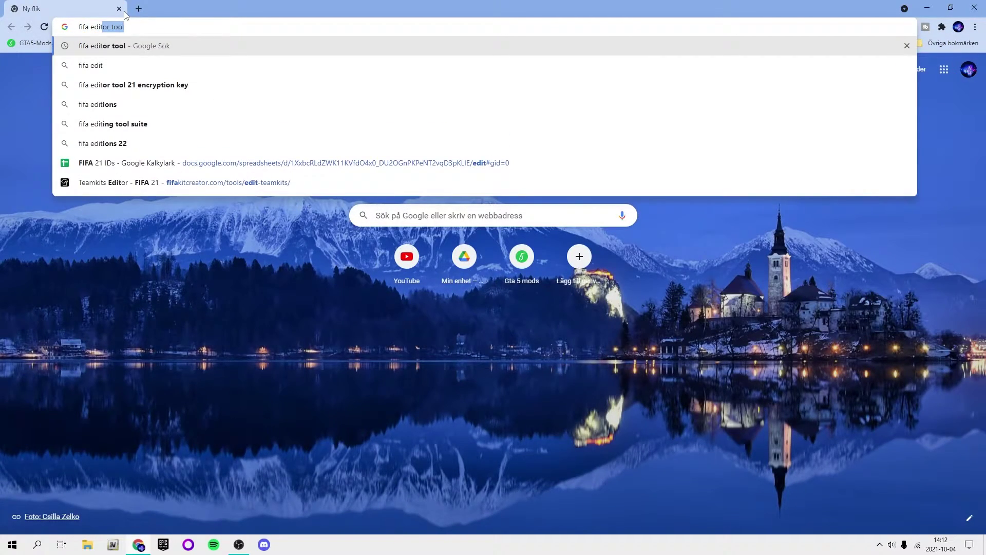
{"action": "key", "text": "Return"}
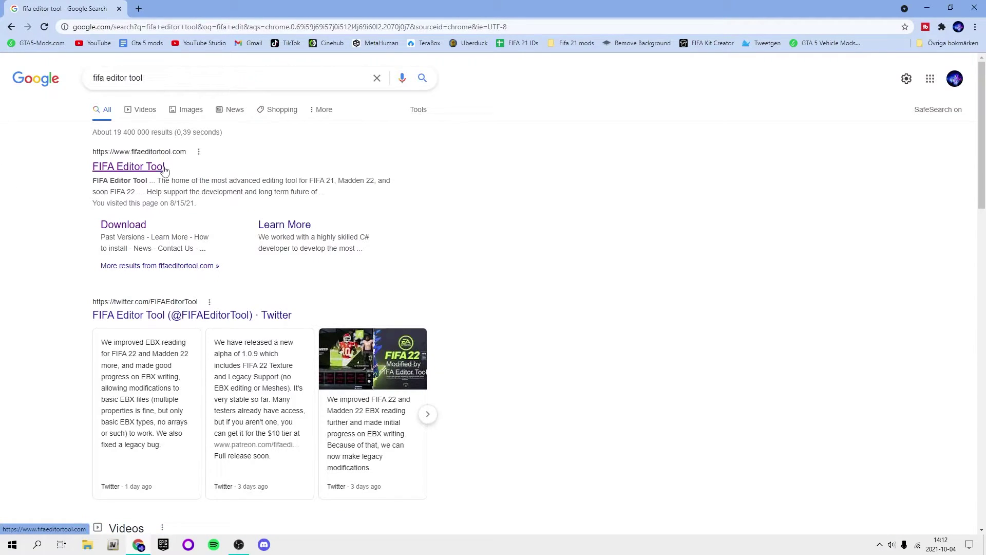
{"action": "left_click", "coordinate": [165, 171]}
{"action": "left_click", "coordinate": [624, 79]}
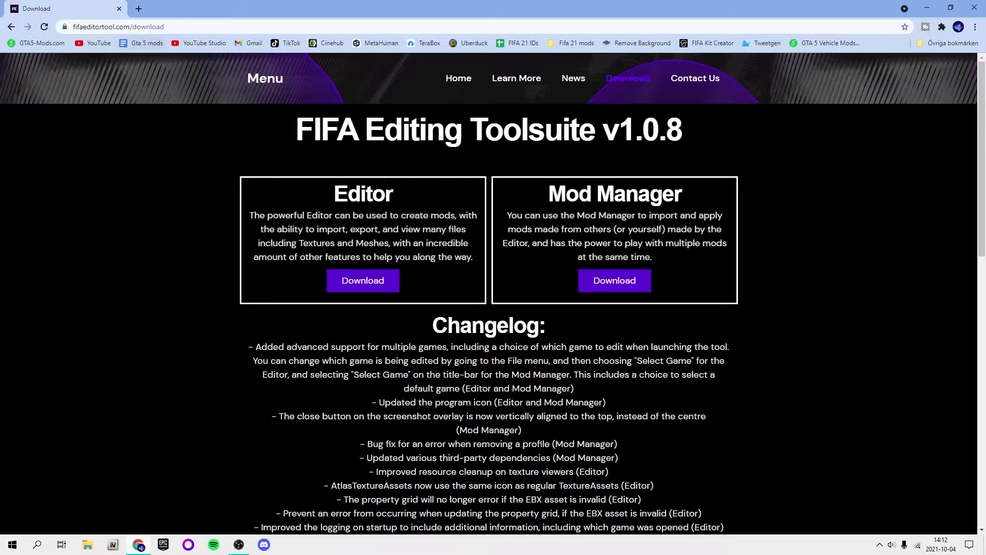
Highlight the Editor and Mod Manager download sections of Toolsuite v1.0.8.
{"action": "double_click", "coordinate": [337, 194]}
{"action": "left_click", "coordinate": [424, 306]}
{"action": "left_click_drag", "start_coordinate": [550, 197], "coordinate": [704, 191]}
{"action": "left_click", "coordinate": [696, 193]}
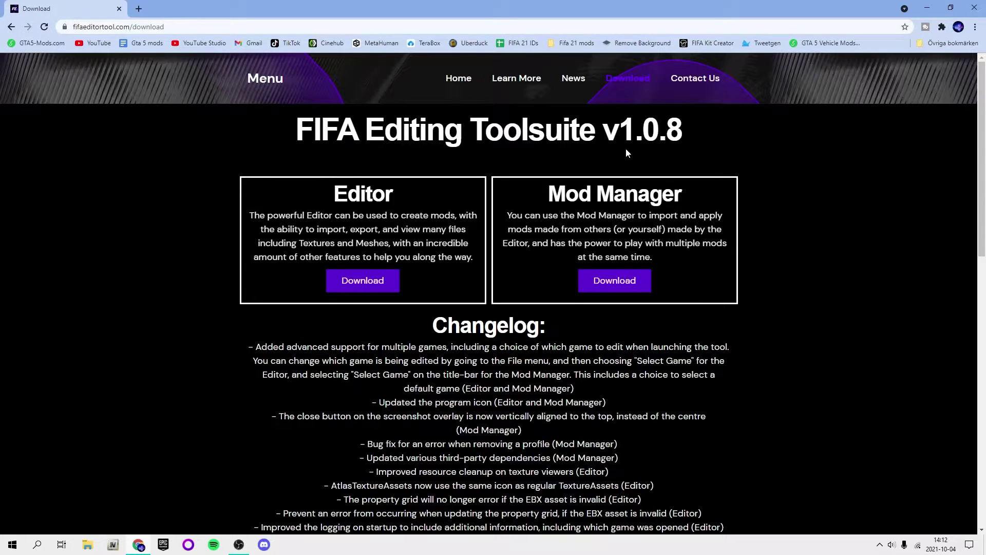
Run a Google search for the encryption key in a new tab.
{"action": "left_click", "coordinate": [138, 8]}
{"action": "type", "text": "en"}
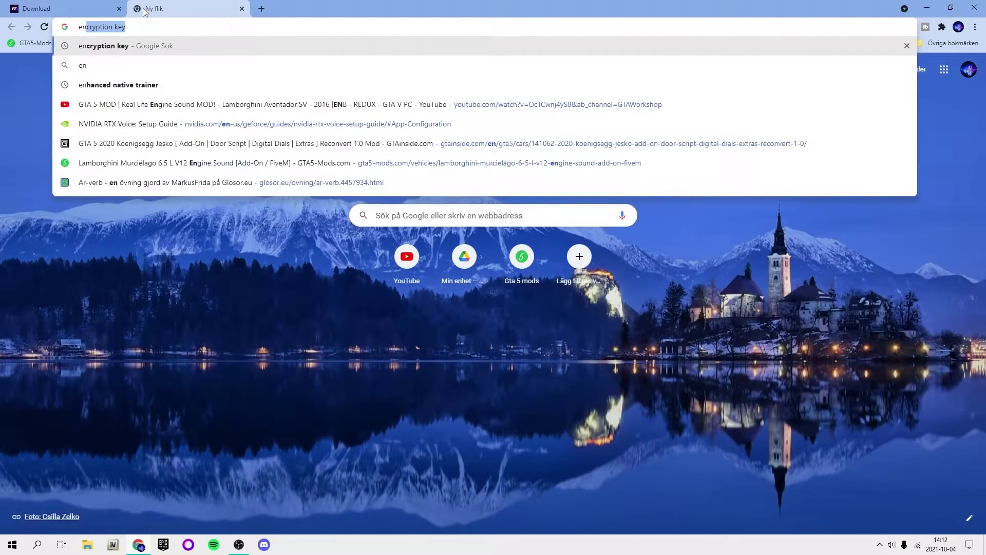
{"action": "key", "text": "Return"}
Replace those results with the 'Frostytool Encryption Key for FIFA 19!' Google Doc.
{"action": "left_click", "coordinate": [261, 8]}
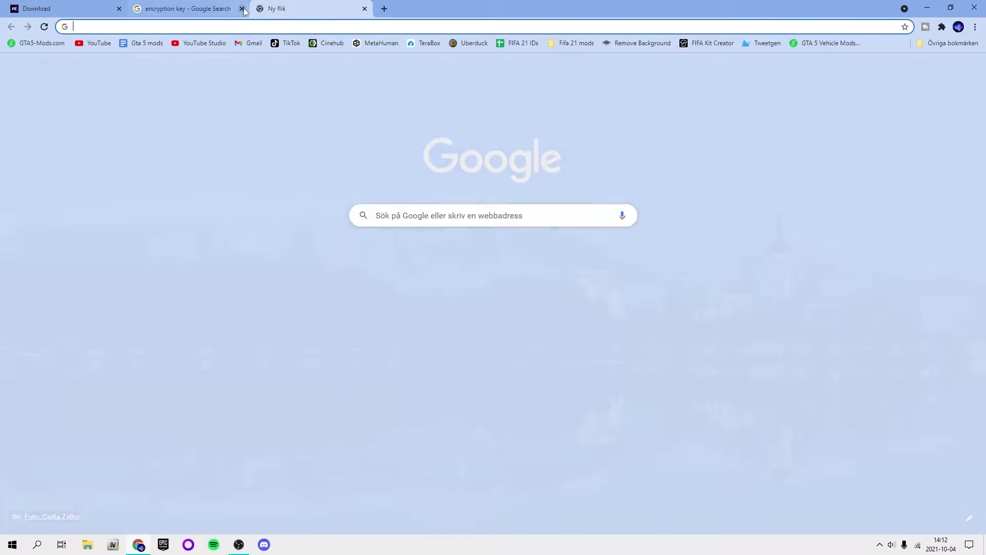
{"action": "left_click", "coordinate": [242, 9]}
{"action": "type", "text": "enc"}
{"action": "key", "text": "Down"}
{"action": "key", "text": "Down"}
{"action": "key", "text": "Down"}
{"action": "key", "text": "Down"}
{"action": "key", "text": "Down"}
{"action": "key", "text": "Down"}
{"action": "key", "text": "Down"}
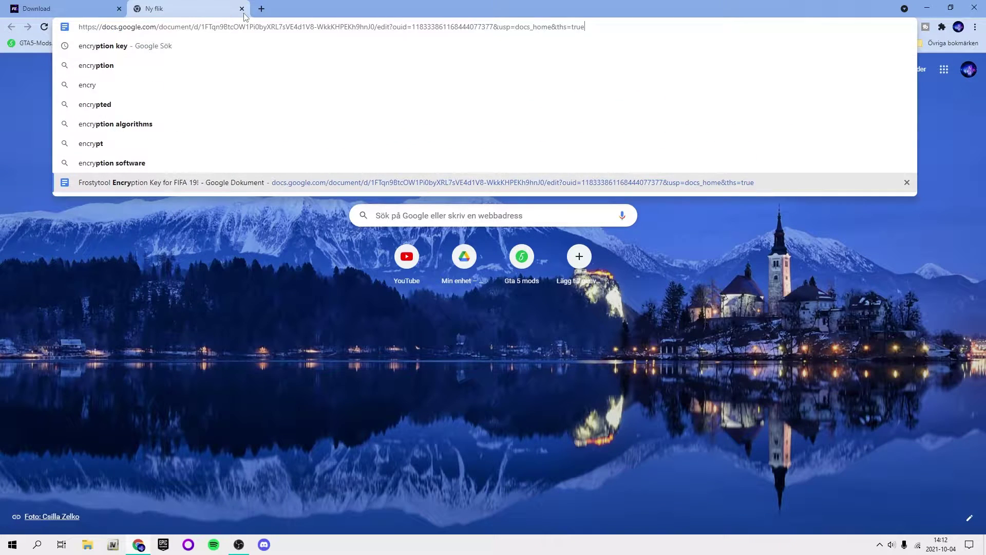
{"action": "key", "text": "Return"}
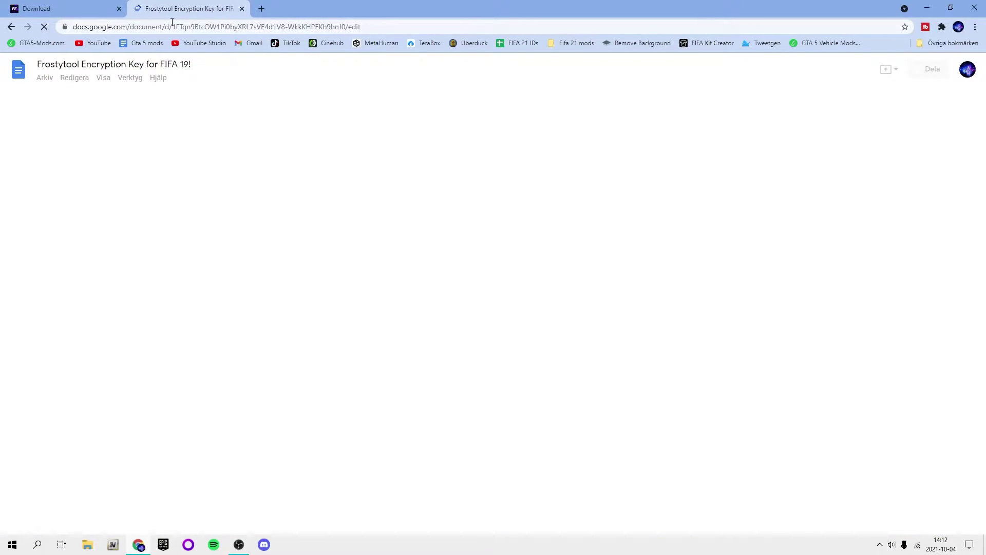
Glance back at the Download page, then minimize Chrome to the desktop.
{"action": "key", "text": "ctrl+Tab"}
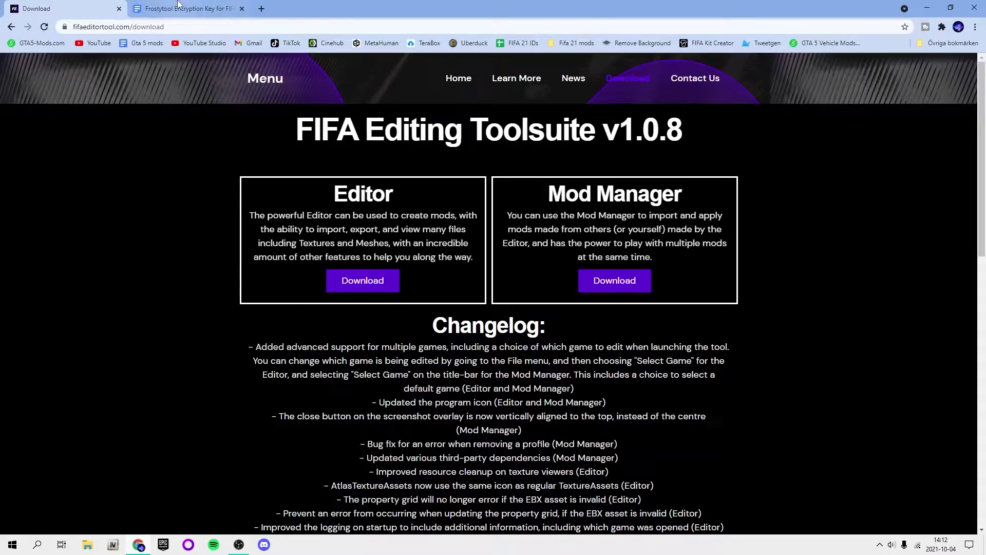
{"action": "key", "text": "ctrl+Tab"}
{"action": "key", "text": "super+d"}
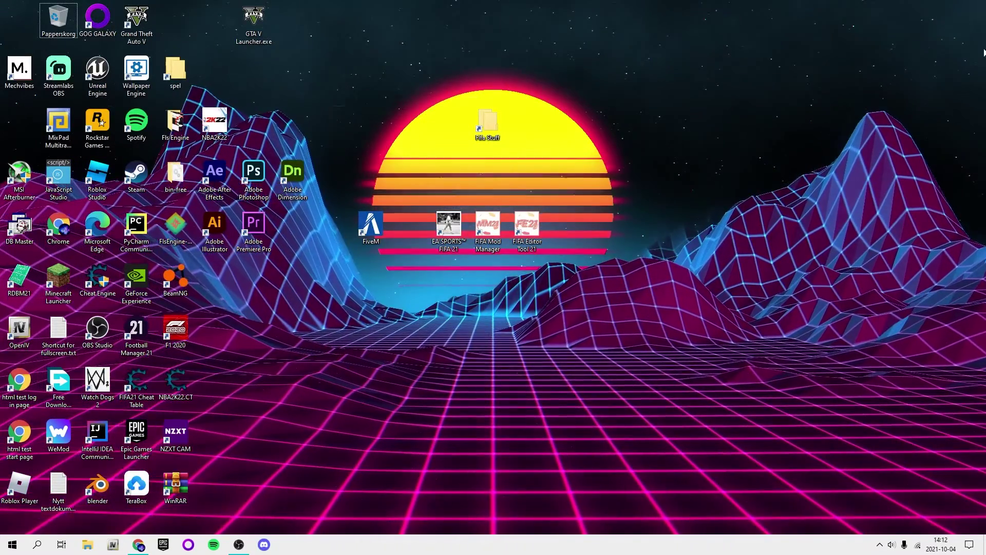
Launch FIFA Editor Tool 21 from its desktop shortcut.
{"action": "double_click", "coordinate": [527, 224]}
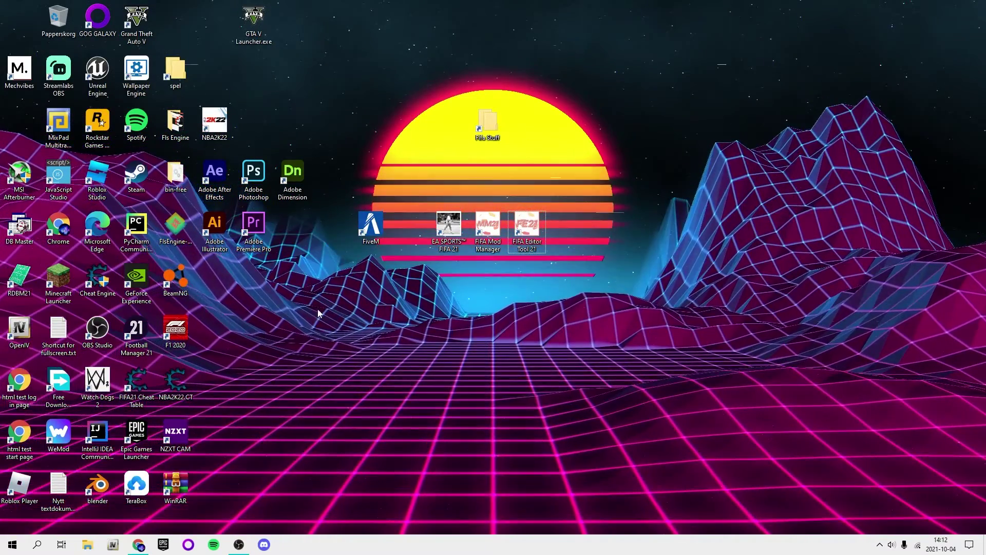
{"action": "double_click", "coordinate": [526, 226]}
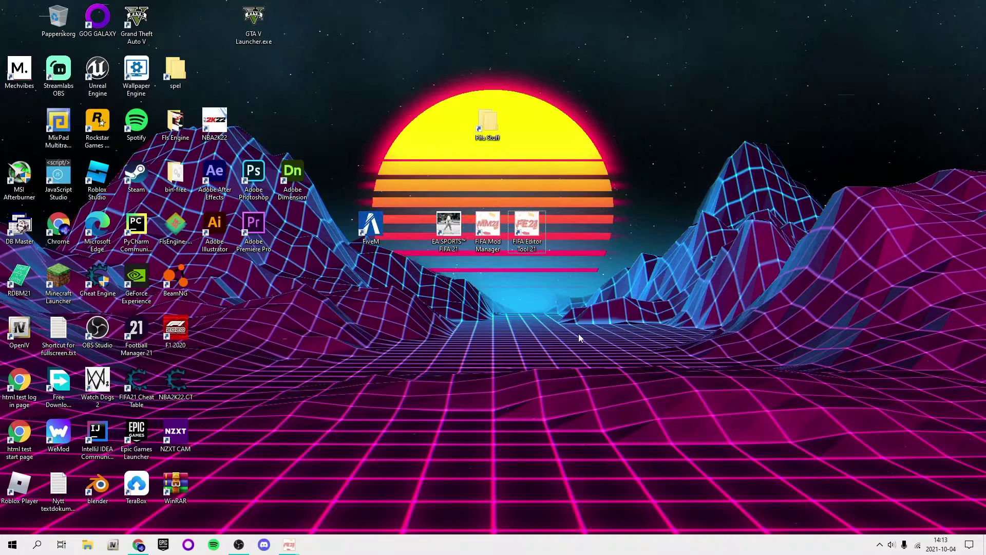
{"action": "left_click_drag", "start_coordinate": [578, 338], "coordinate": [339, 476]}
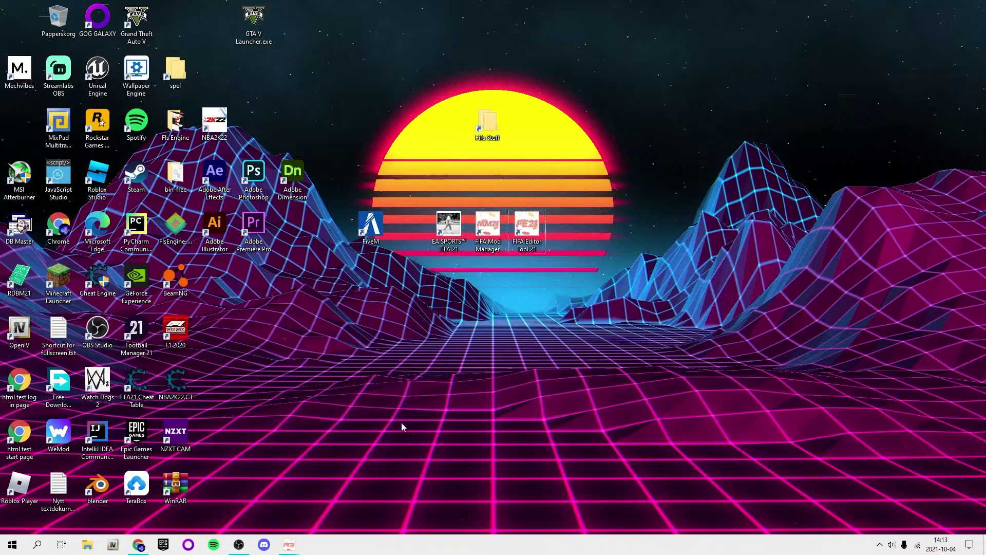
Let the Starting up task finish loading FIFA 21 data into New Project.fifaproject.
{"action": "left_click", "coordinate": [879, 545]}
{"action": "left_click", "coordinate": [686, 425]}
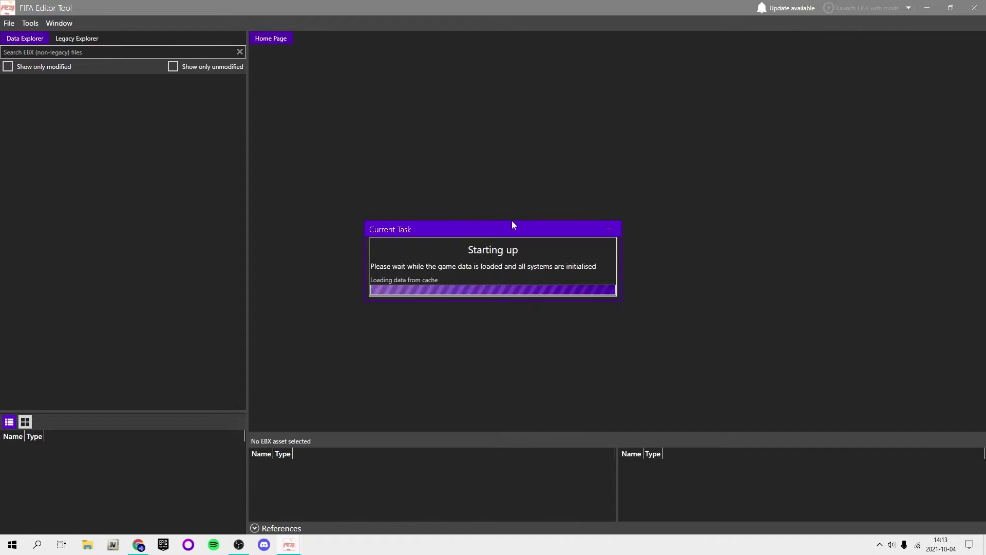
{"action": "mouse_move", "coordinate": [470, 230]}
{"action": "left_mouse_down"}
{"action": "mouse_move", "coordinate": [460, 223]}
{"action": "mouse_move", "coordinate": [467, 233]}
{"action": "mouse_move", "coordinate": [466, 225]}
{"action": "mouse_move", "coordinate": [478, 228]}
{"action": "mouse_move", "coordinate": [467, 227]}
{"action": "left_mouse_up"}
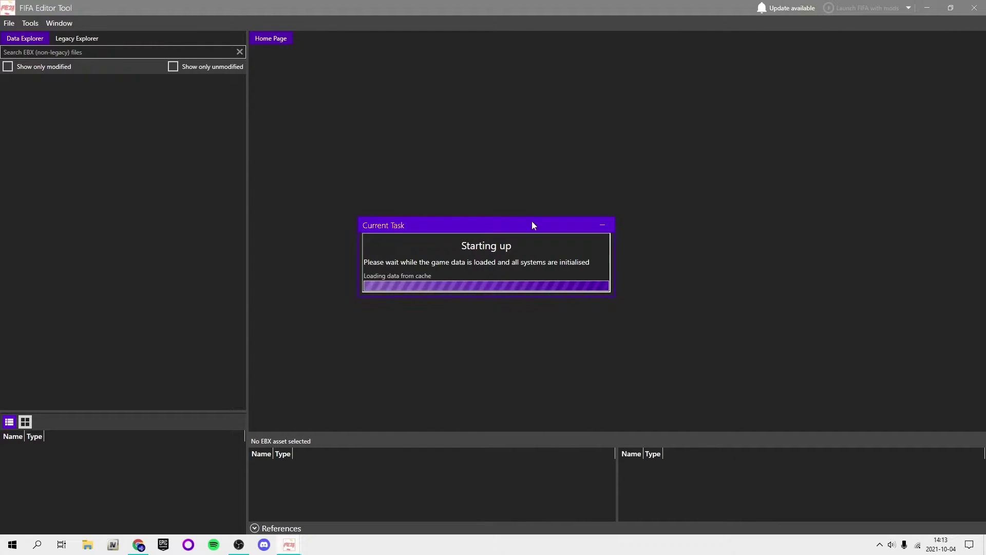
{"action": "mouse_move", "coordinate": [483, 227]}
{"action": "left_mouse_down"}
{"action": "mouse_move", "coordinate": [464, 226]}
{"action": "mouse_move", "coordinate": [469, 232]}
{"action": "left_mouse_up"}
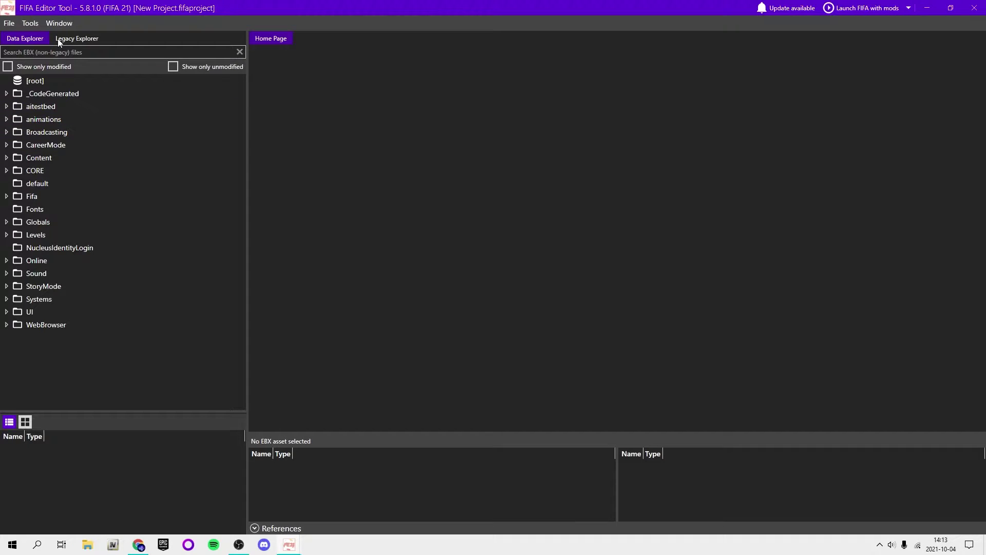
Switch to Legacy Explorer and expand, then collapse, the data folder.
{"action": "left_click", "coordinate": [83, 38]}
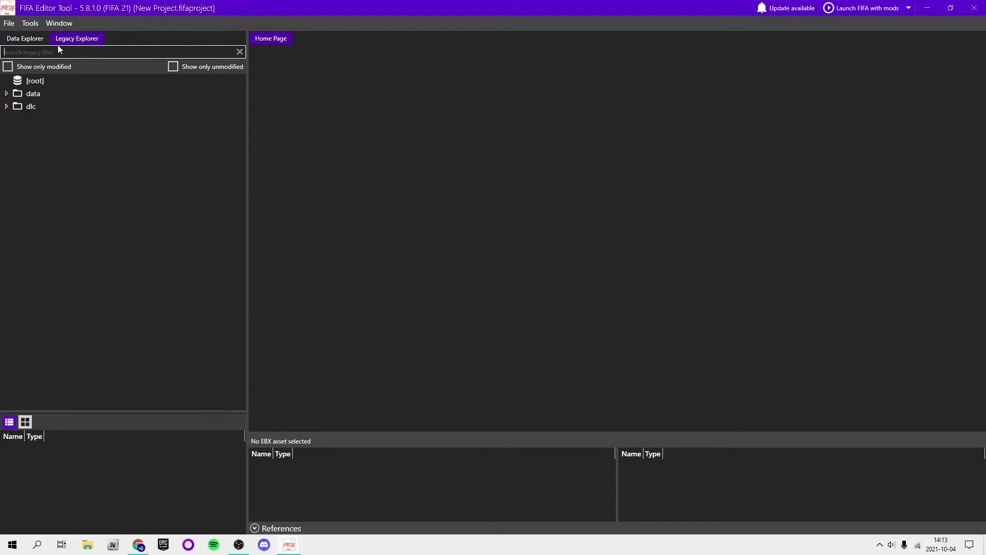
{"action": "double_click", "coordinate": [33, 94]}
{"action": "scroll", "coordinate": [60, 95], "scroll_direction": "down", "scroll_amount": 2}
{"action": "scroll", "coordinate": [60, 94], "scroll_direction": "up", "scroll_amount": 2}
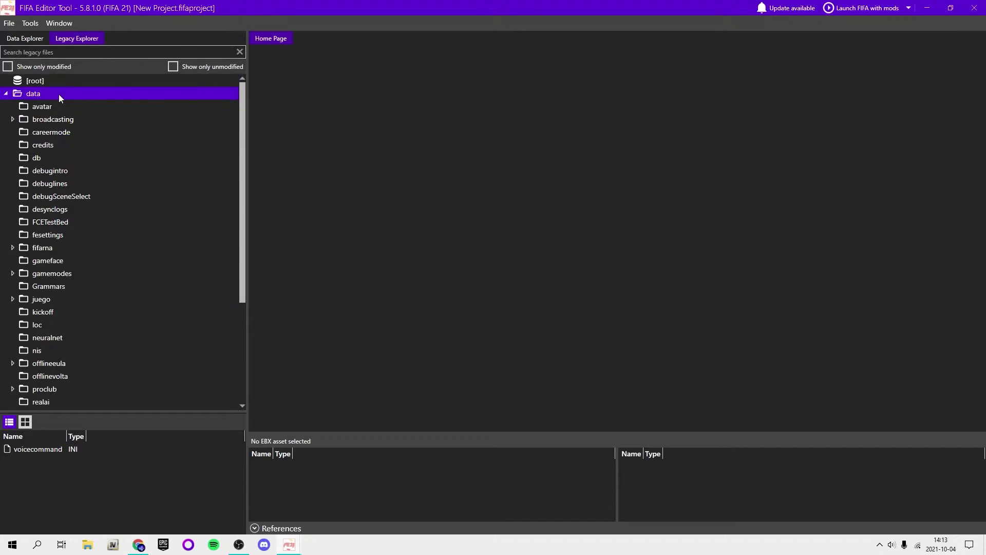
{"action": "double_click", "coordinate": [58, 94]}
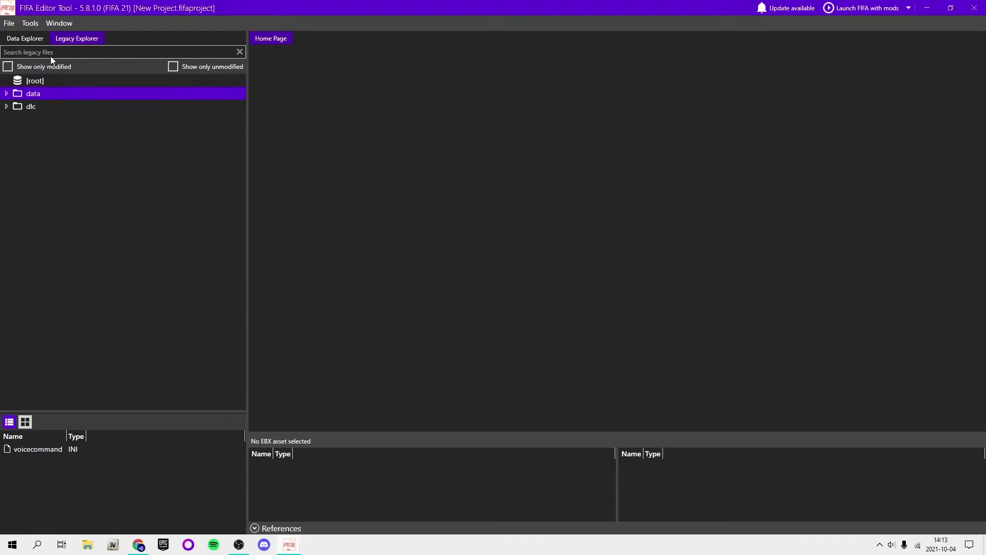
Expand dlc > dlc_FootballCompEng > dlc > FootballCompEng > data.
{"action": "double_click", "coordinate": [38, 105]}
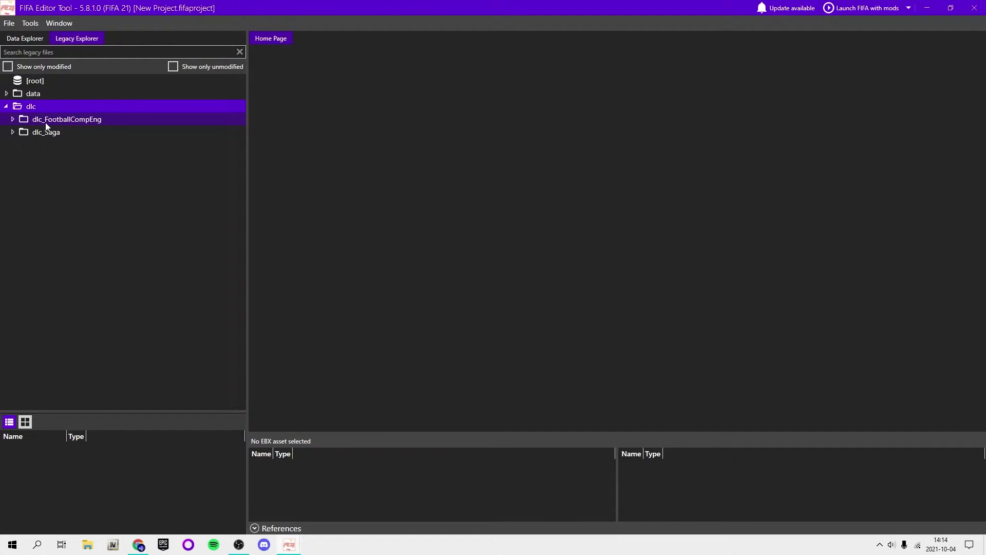
{"action": "double_click", "coordinate": [45, 123]}
{"action": "left_click", "coordinate": [51, 135]}
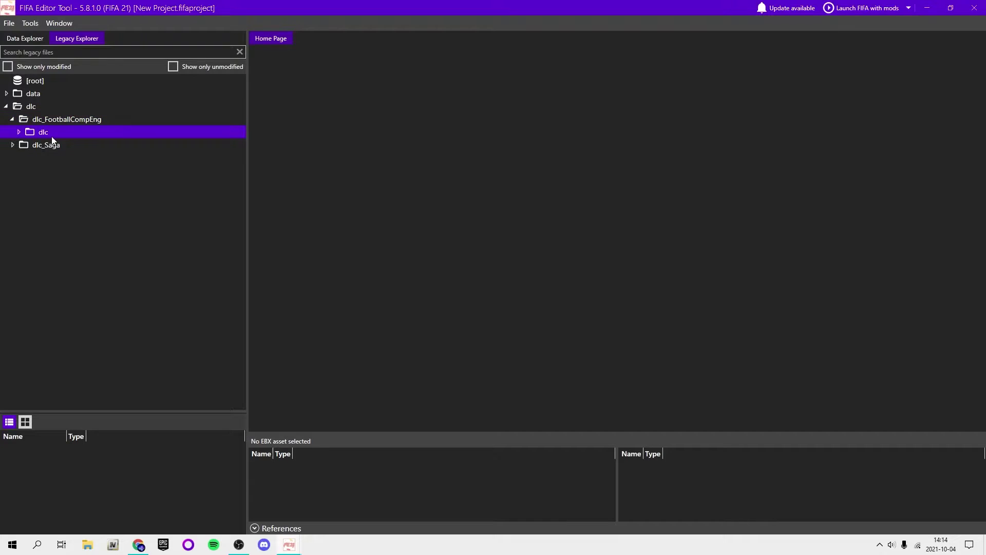
{"action": "double_click", "coordinate": [52, 134]}
{"action": "double_click", "coordinate": [81, 145]}
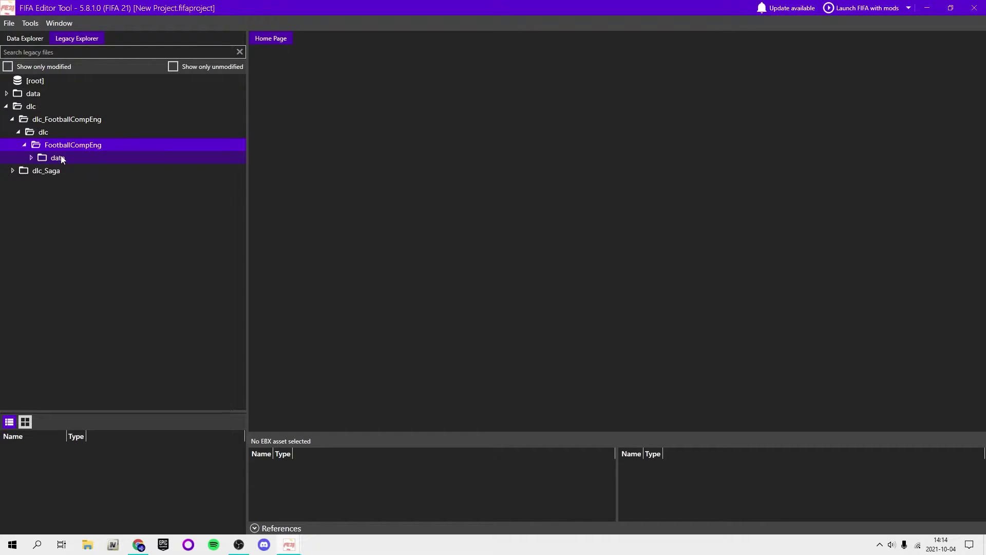
{"action": "double_click", "coordinate": [60, 158]}
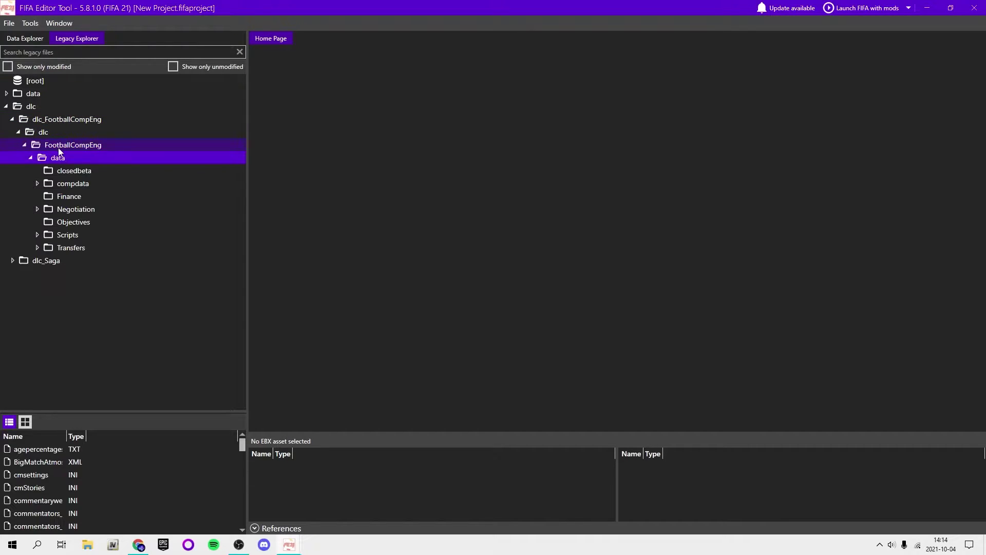
Look through the Finance, Scripts, Transfers and Negotiation folders' files.
{"action": "left_click", "coordinate": [79, 201]}
{"action": "left_click", "coordinate": [77, 234]}
{"action": "left_click", "coordinate": [78, 248]}
{"action": "left_click", "coordinate": [80, 233]}
{"action": "left_click", "coordinate": [81, 211]}
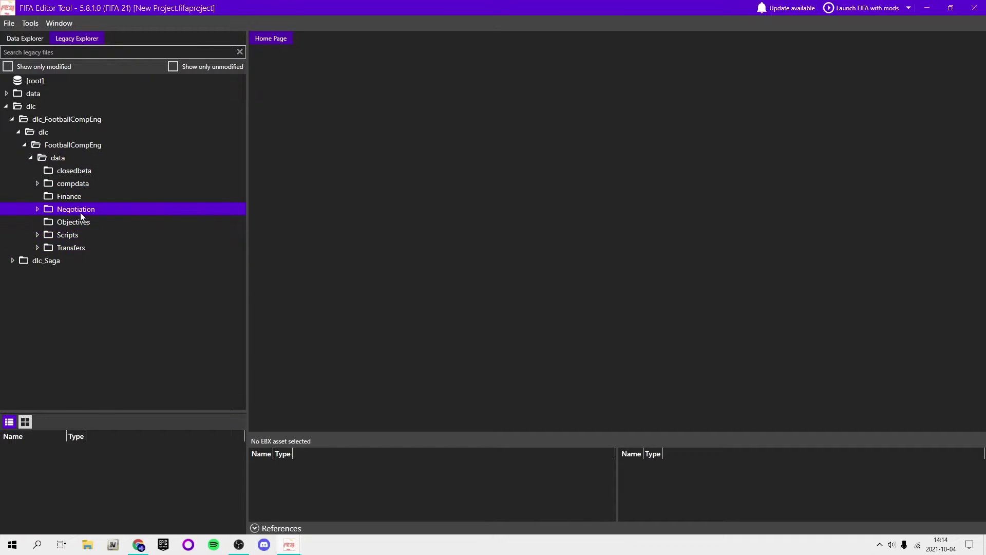
{"action": "left_click_drag", "start_coordinate": [96, 414], "coordinate": [110, 258]}
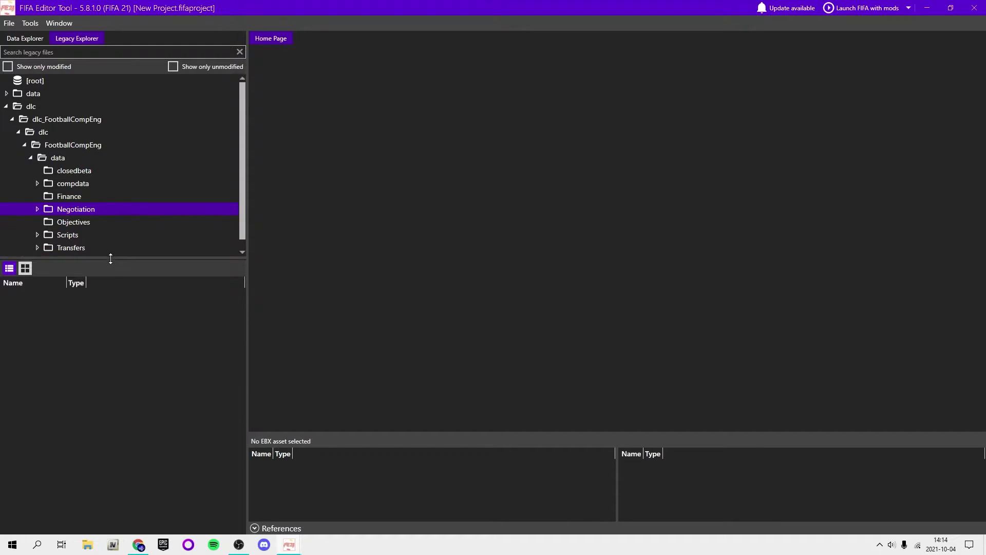
{"action": "scroll", "coordinate": [78, 228], "scroll_direction": "down", "scroll_amount": 1}
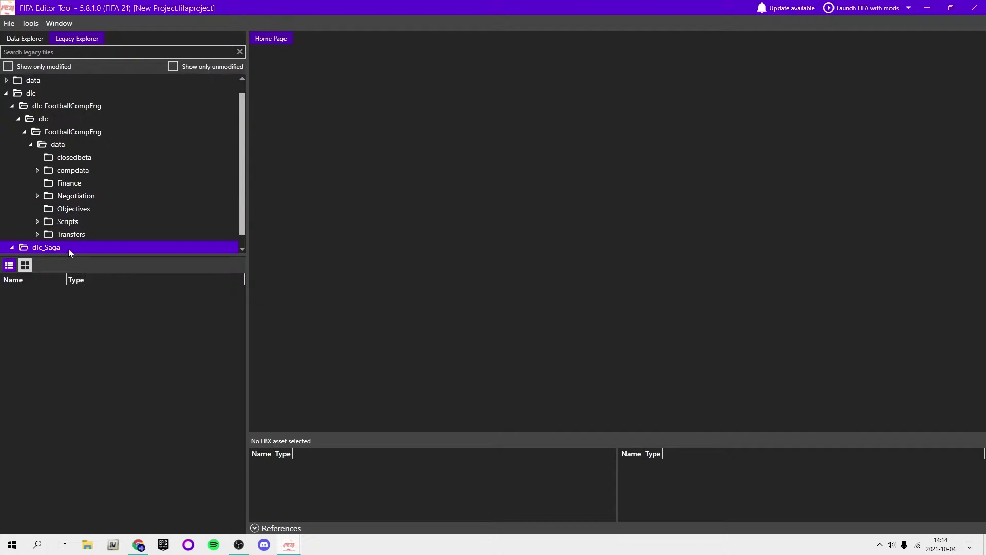
Expand Scripts to browse its subfolders, check Transfers, then collapse Scripts.
{"action": "left_click", "coordinate": [76, 234]}
{"action": "left_click", "coordinate": [79, 224]}
{"action": "double_click", "coordinate": [79, 224]}
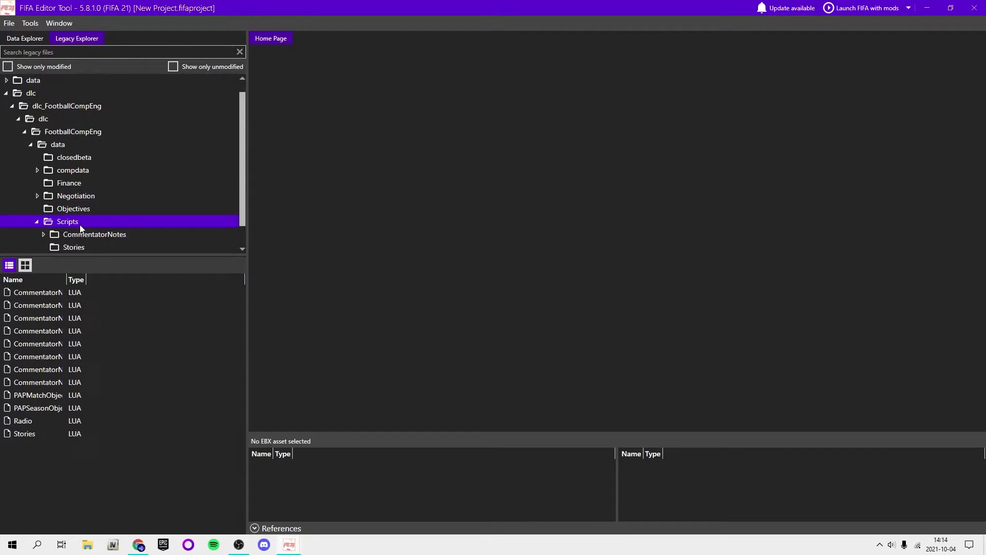
{"action": "left_click", "coordinate": [84, 236]}
{"action": "left_click", "coordinate": [82, 245]}
{"action": "scroll", "coordinate": [85, 242], "scroll_direction": "down", "scroll_amount": 2}
{"action": "left_click", "coordinate": [88, 237]}
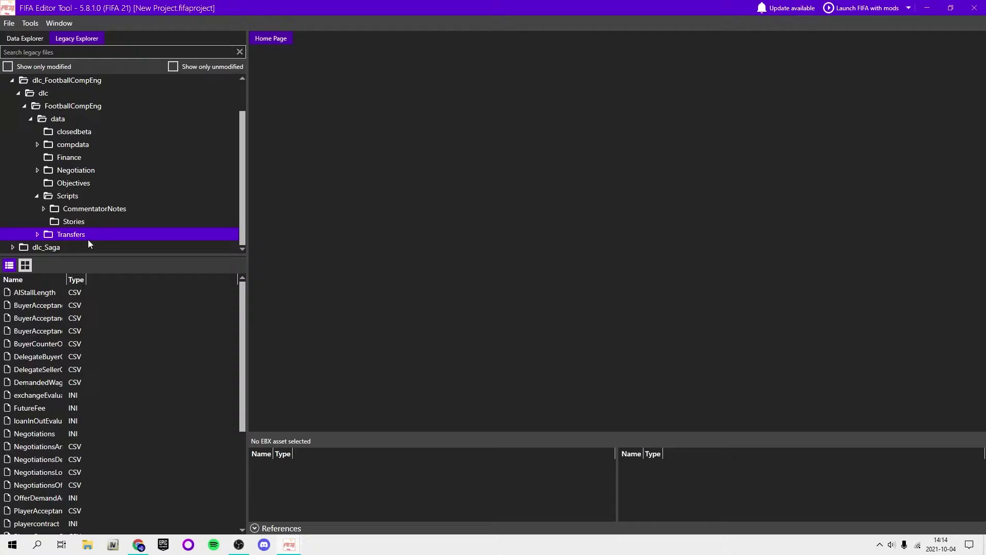
{"action": "scroll", "coordinate": [101, 234], "scroll_direction": "up", "scroll_amount": 3}
{"action": "scroll", "coordinate": [92, 220], "scroll_direction": "down", "scroll_amount": 3}
{"action": "double_click", "coordinate": [73, 196]}
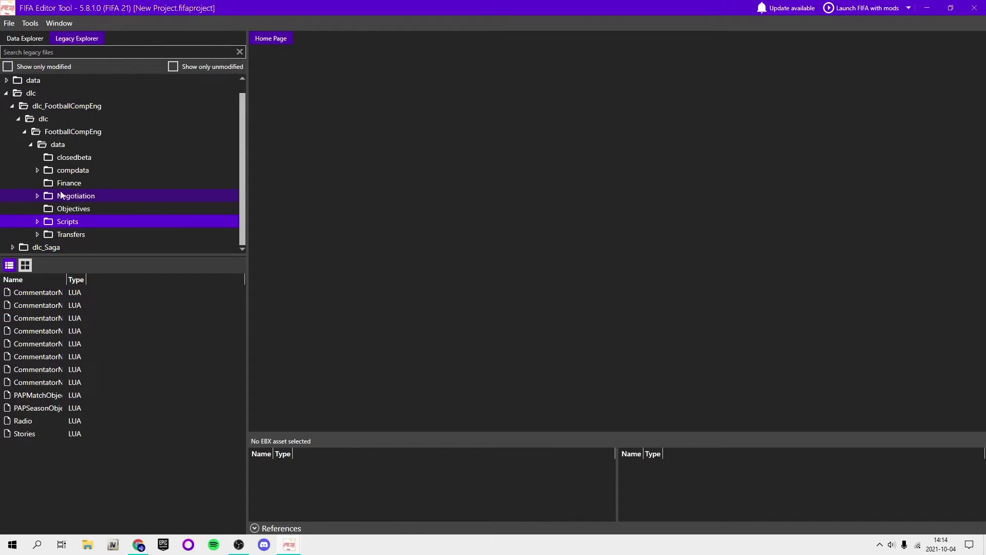
Browse Objectives, Finance, Negotiation and compdata, opening and closing compdata's settings file.
{"action": "left_click", "coordinate": [85, 209]}
{"action": "left_click", "coordinate": [82, 184]}
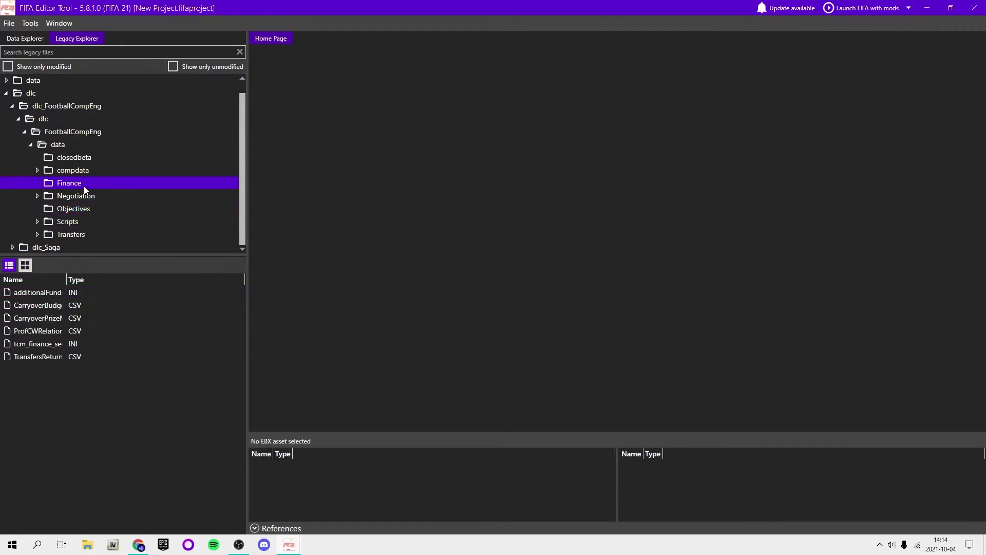
{"action": "left_click", "coordinate": [80, 196]}
{"action": "left_click", "coordinate": [84, 172]}
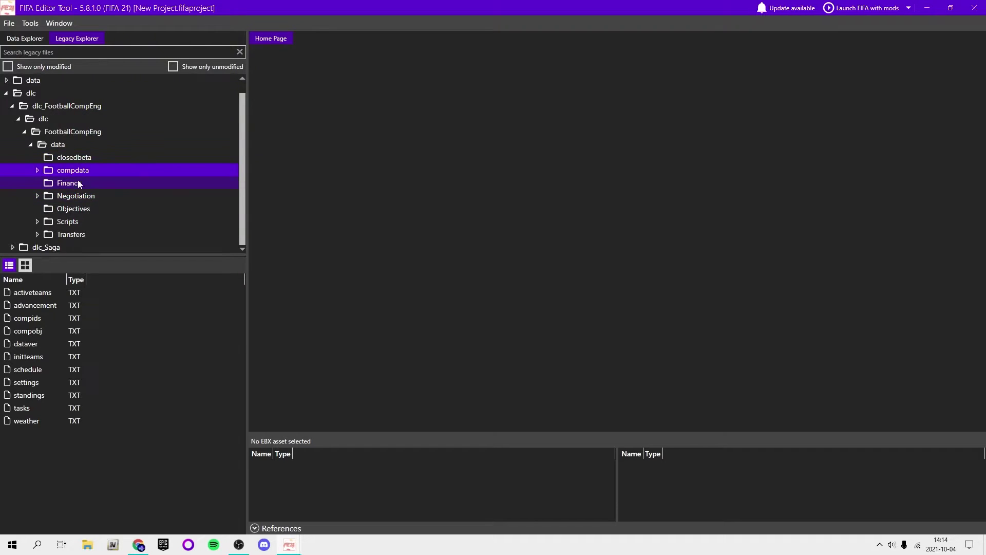
{"action": "double_click", "coordinate": [43, 385]}
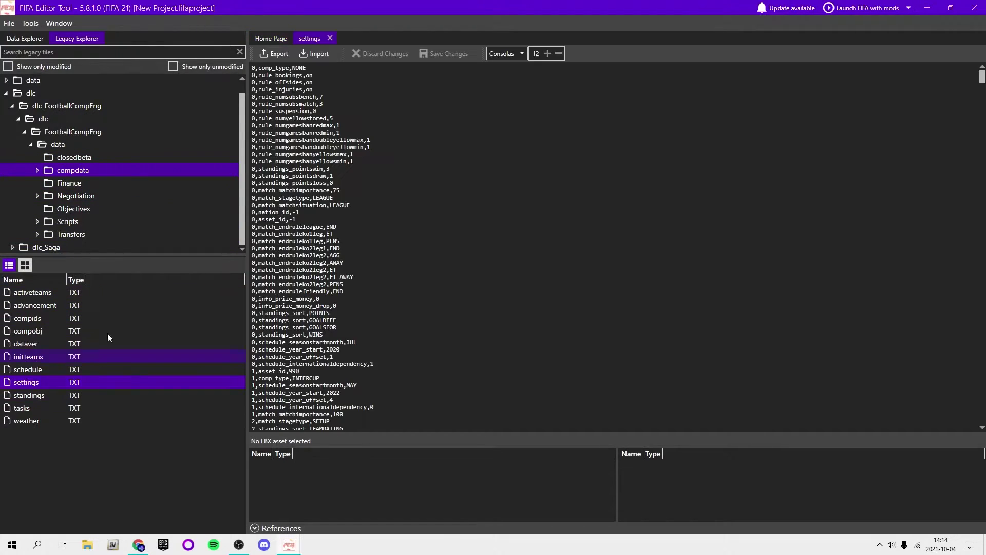
{"action": "left_click", "coordinate": [329, 40]}
Check closedbeta, Negotiation and Finance, ending on the Objectives folder's file list.
{"action": "left_click", "coordinate": [74, 156]}
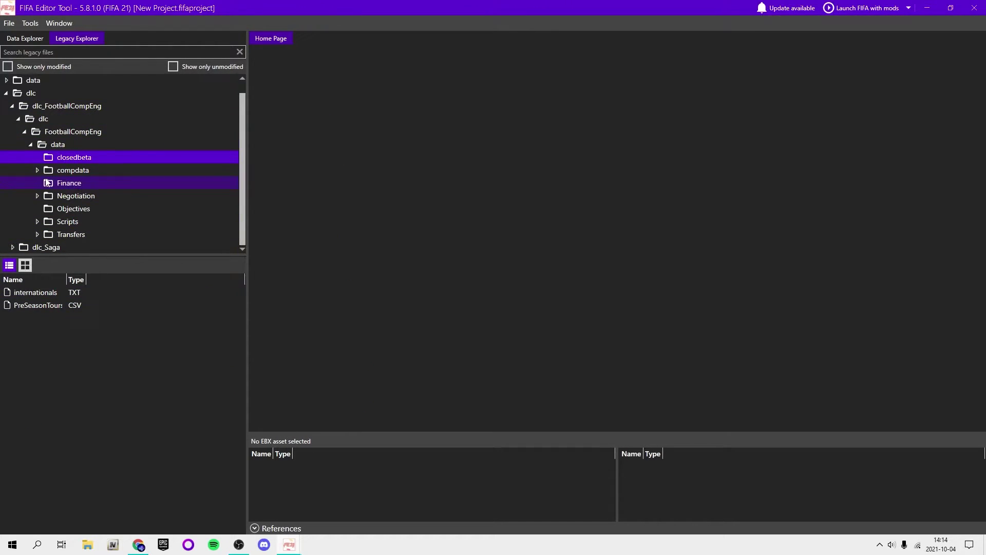
{"action": "left_click", "coordinate": [59, 194]}
{"action": "left_click", "coordinate": [72, 186]}
{"action": "left_click", "coordinate": [77, 200]}
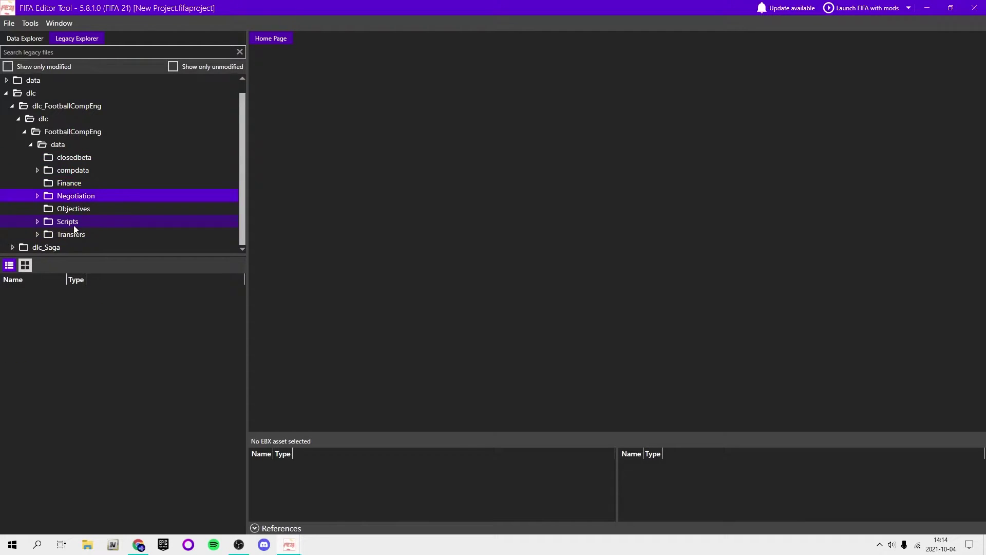
{"action": "left_click", "coordinate": [75, 209]}
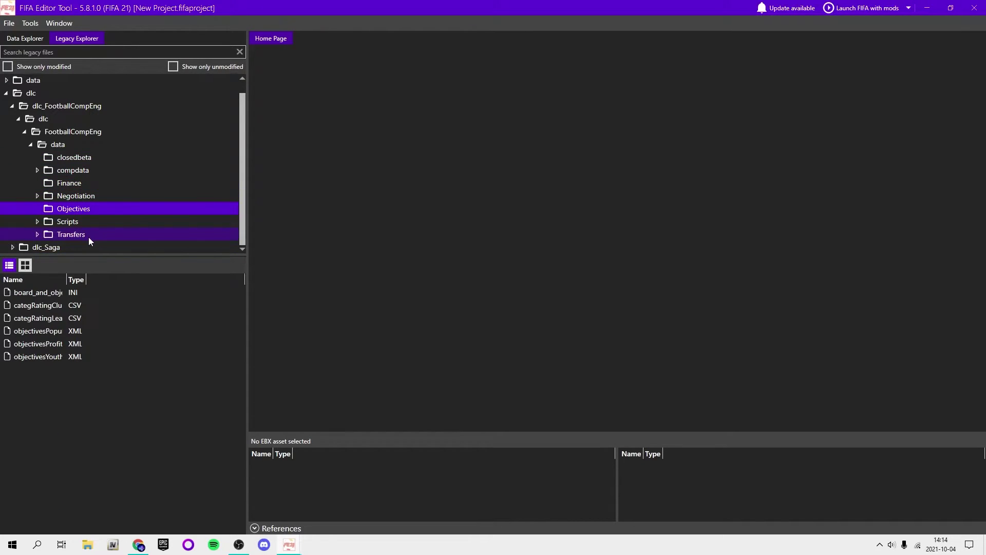
{"action": "left_click", "coordinate": [89, 236]}
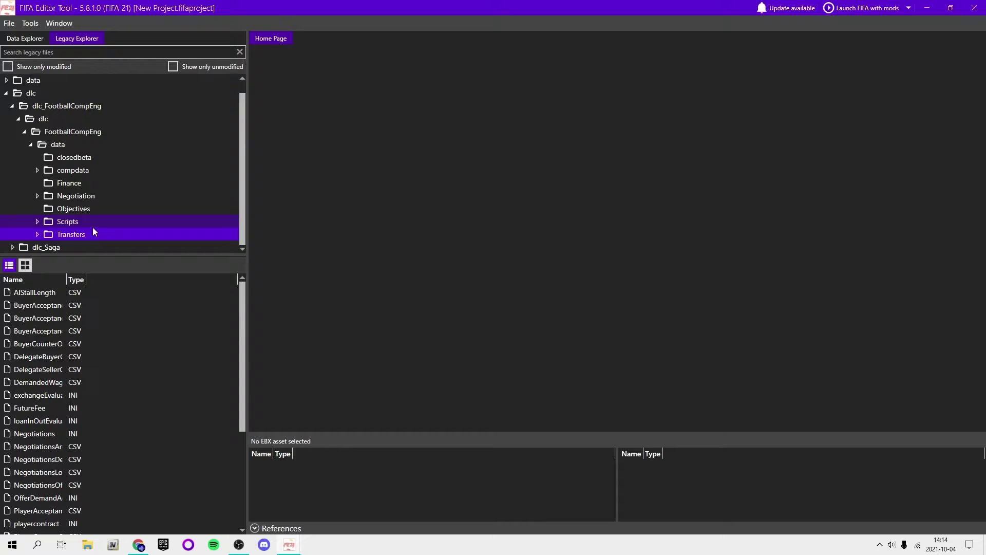
{"action": "double_click", "coordinate": [77, 293]}
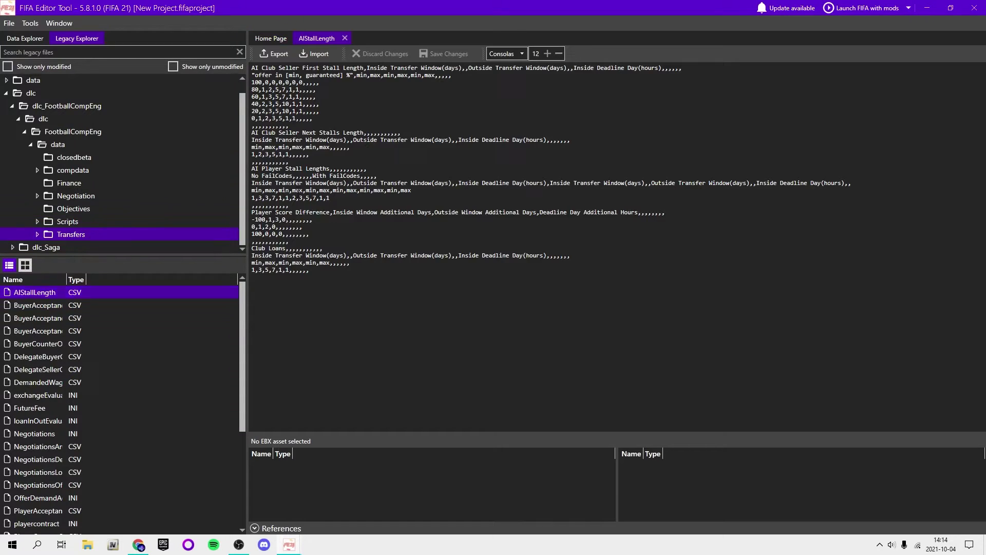
{"action": "scroll", "coordinate": [91, 423], "scroll_direction": "down", "scroll_amount": 5}
{"action": "scroll", "coordinate": [91, 423], "scroll_direction": "up", "scroll_amount": 5}
{"action": "left_click", "coordinate": [345, 38]}
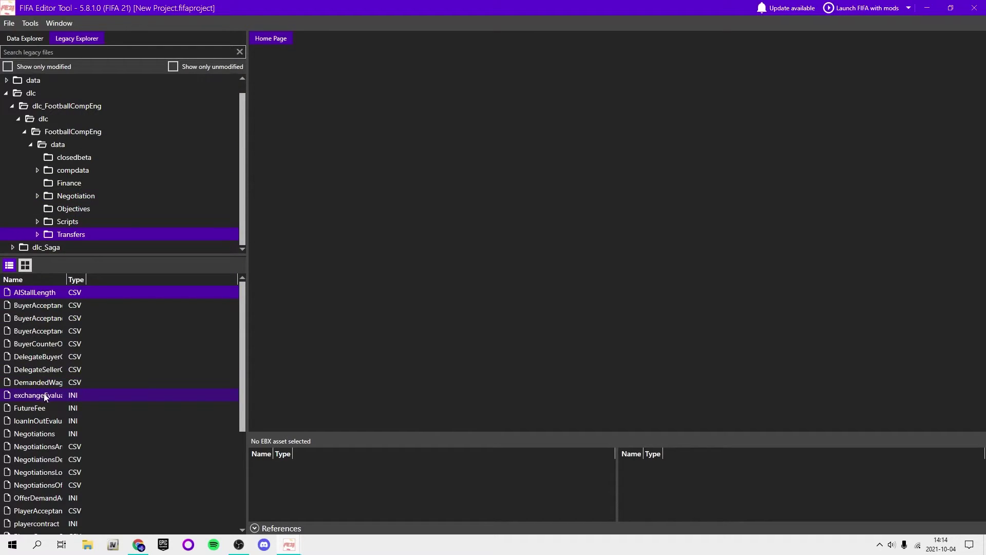
{"action": "left_click", "coordinate": [79, 394]}
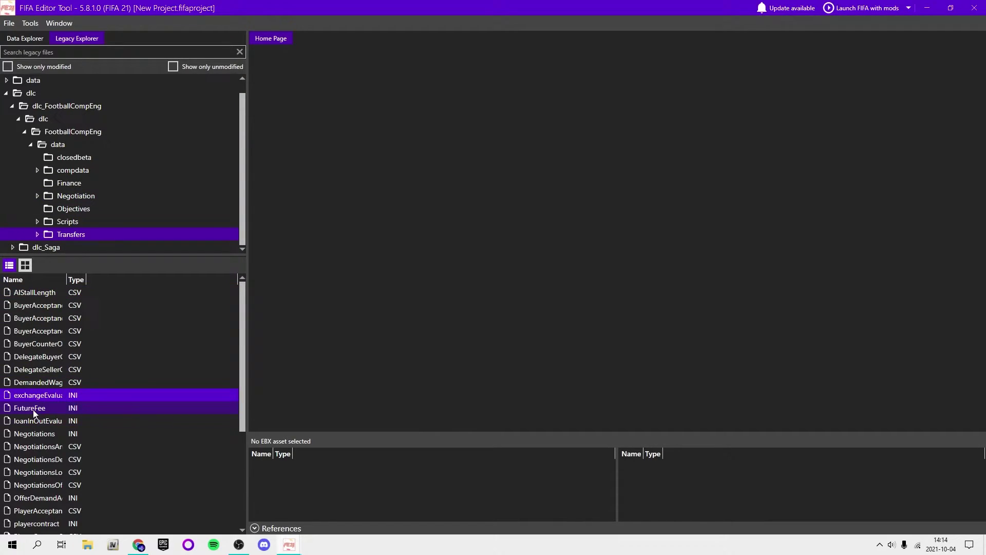
{"action": "scroll", "coordinate": [53, 424], "scroll_direction": "down", "scroll_amount": 4}
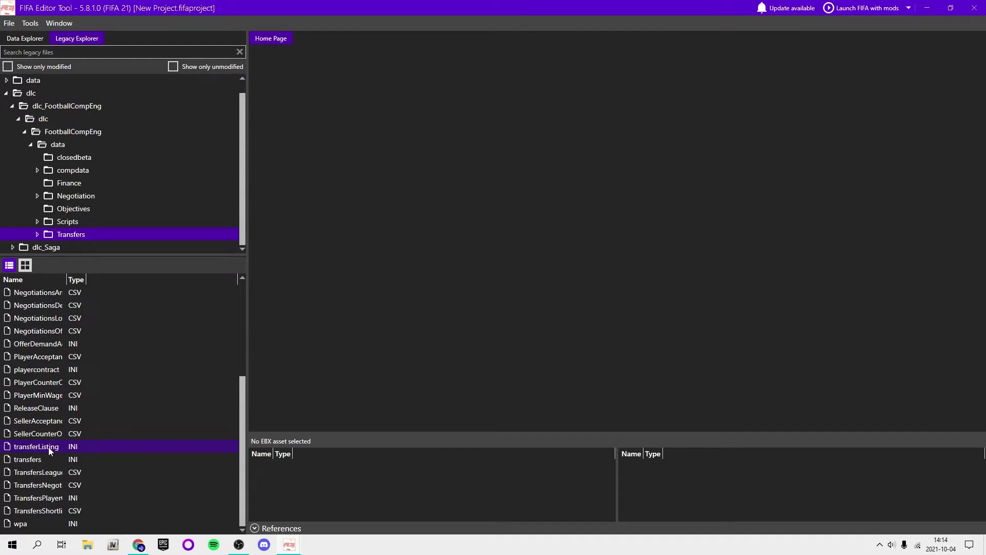
{"action": "scroll", "coordinate": [72, 471], "scroll_direction": "up", "scroll_amount": 4}
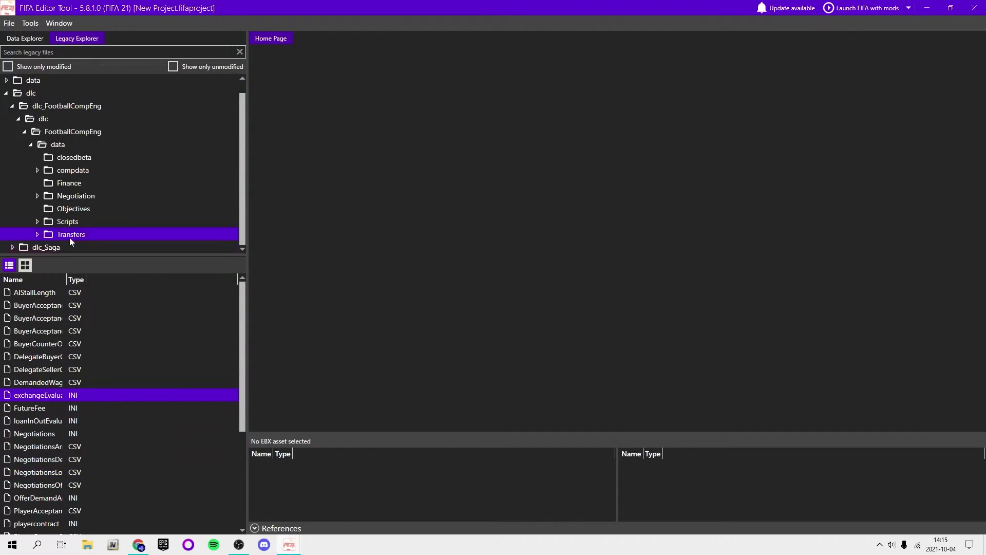
{"action": "left_click", "coordinate": [75, 207]}
Read board_and_objectives' INI settings such as MIN_POINTS and POINTS_WIN, close it, and list Transfers.
{"action": "double_click", "coordinate": [51, 293]}
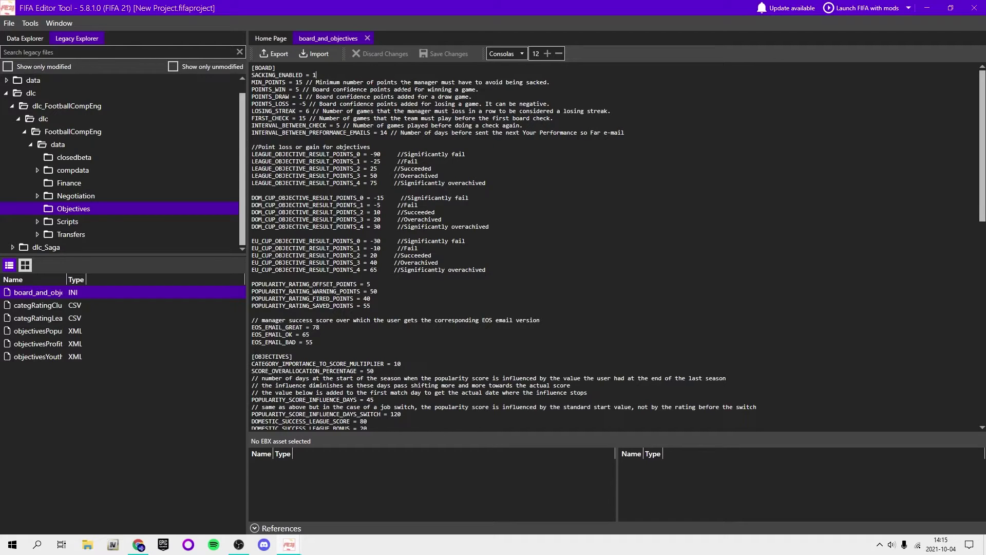
{"action": "left_click_drag", "start_coordinate": [333, 83], "coordinate": [562, 82]}
{"action": "left_click", "coordinate": [566, 83]}
{"action": "scroll", "coordinate": [318, 150], "scroll_direction": "down", "scroll_amount": 2}
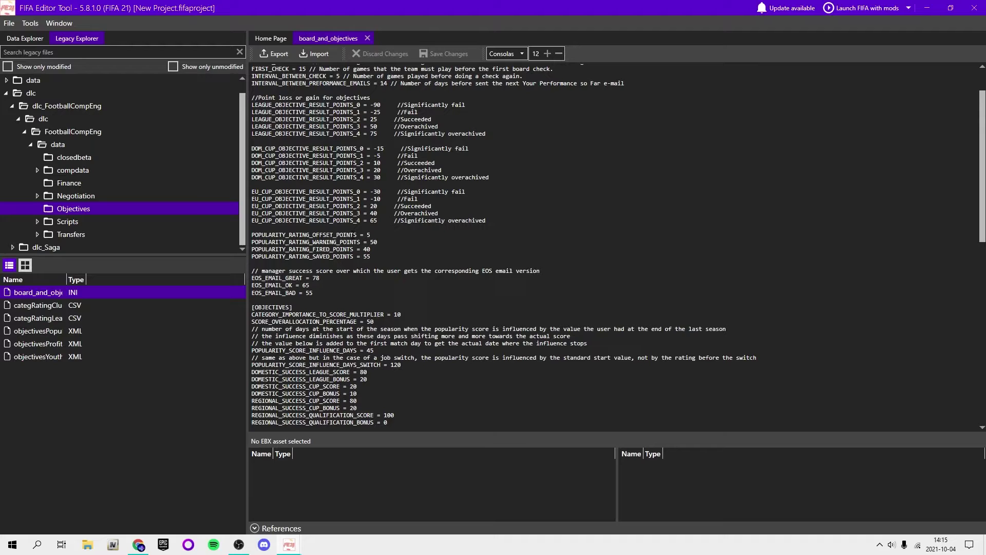
{"action": "scroll", "coordinate": [353, 233], "scroll_direction": "down", "scroll_amount": 12}
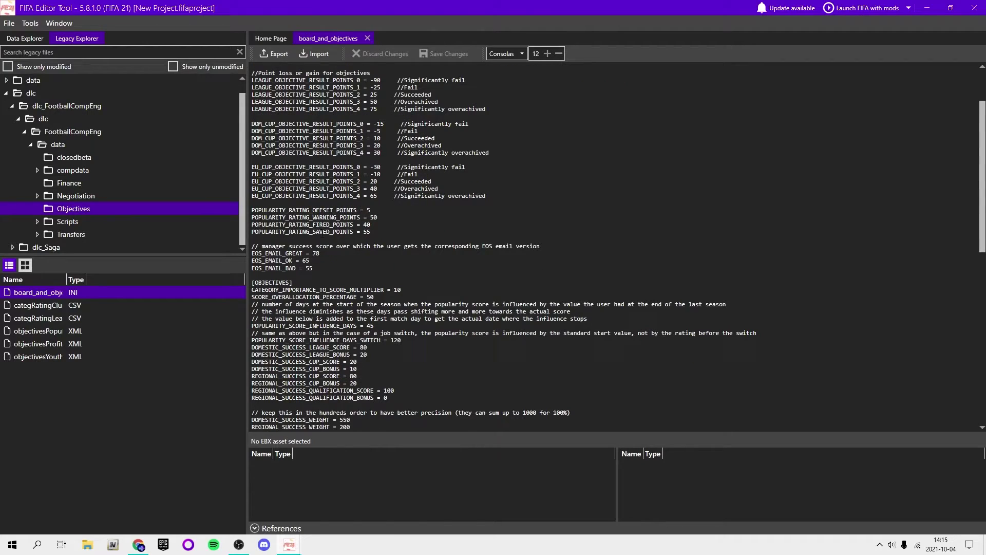
{"action": "scroll", "coordinate": [358, 253], "scroll_direction": "down", "scroll_amount": 6}
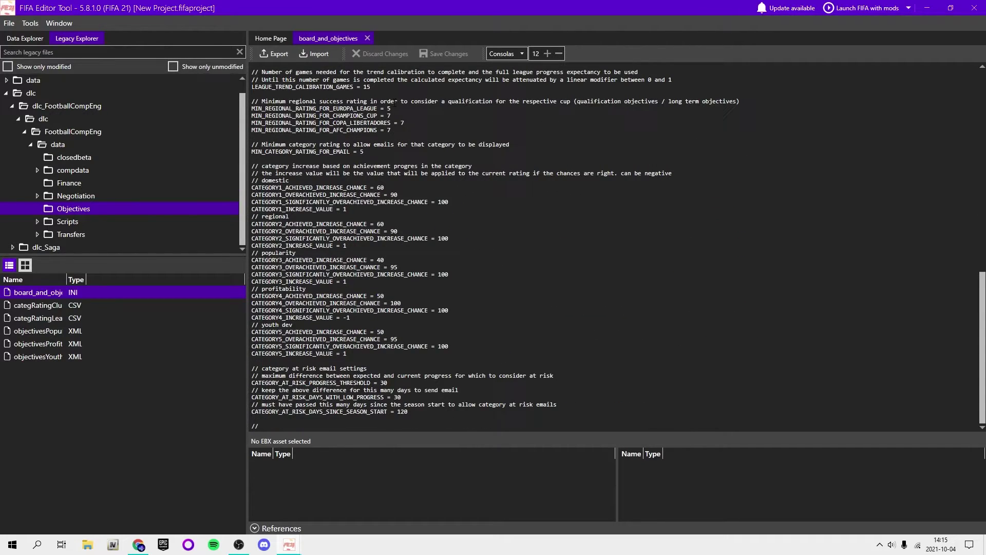
{"action": "left_click", "coordinate": [367, 39]}
{"action": "left_click", "coordinate": [61, 236]}
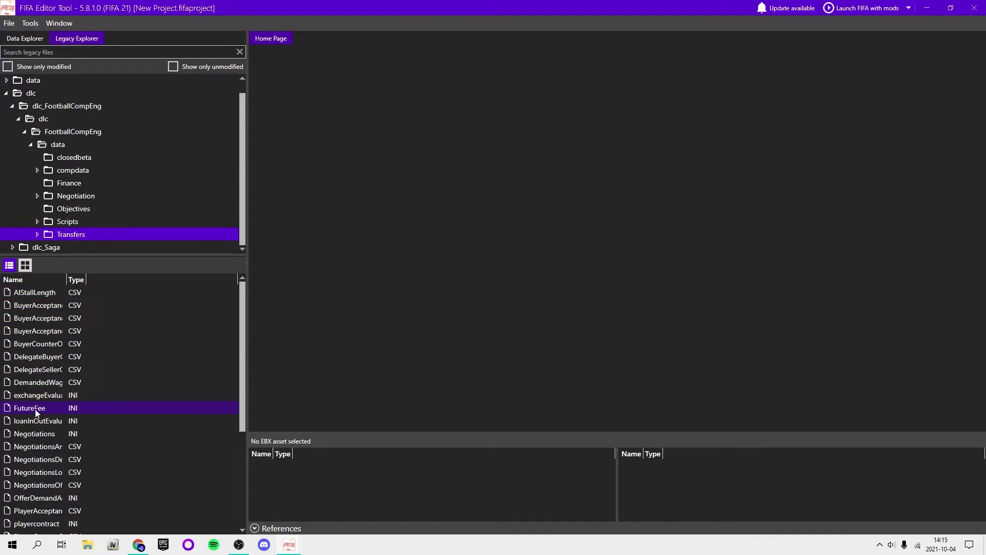
Open the transfers INI file and scroll through its settings.
{"action": "scroll", "coordinate": [37, 435], "scroll_direction": "down", "scroll_amount": 2}
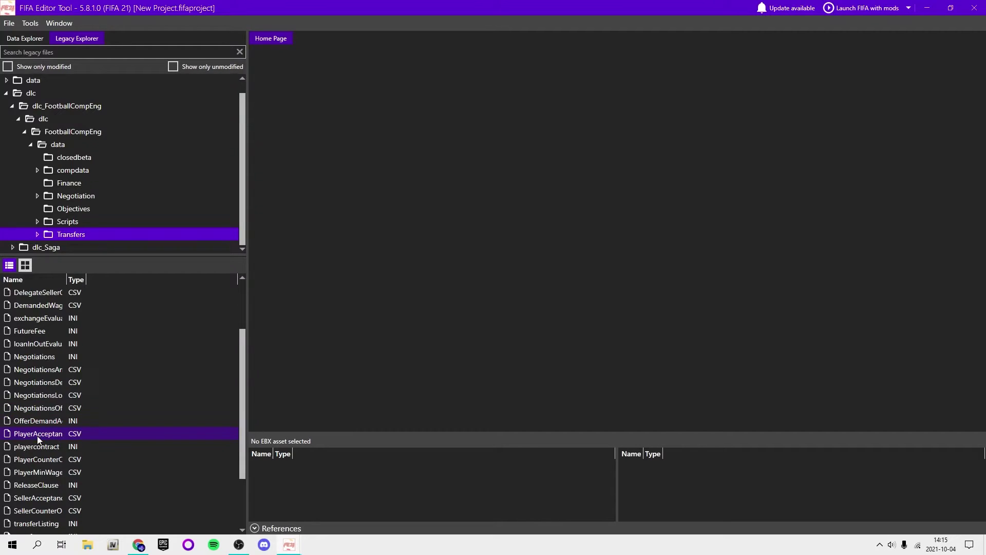
{"action": "scroll", "coordinate": [46, 406], "scroll_direction": "down", "scroll_amount": 2}
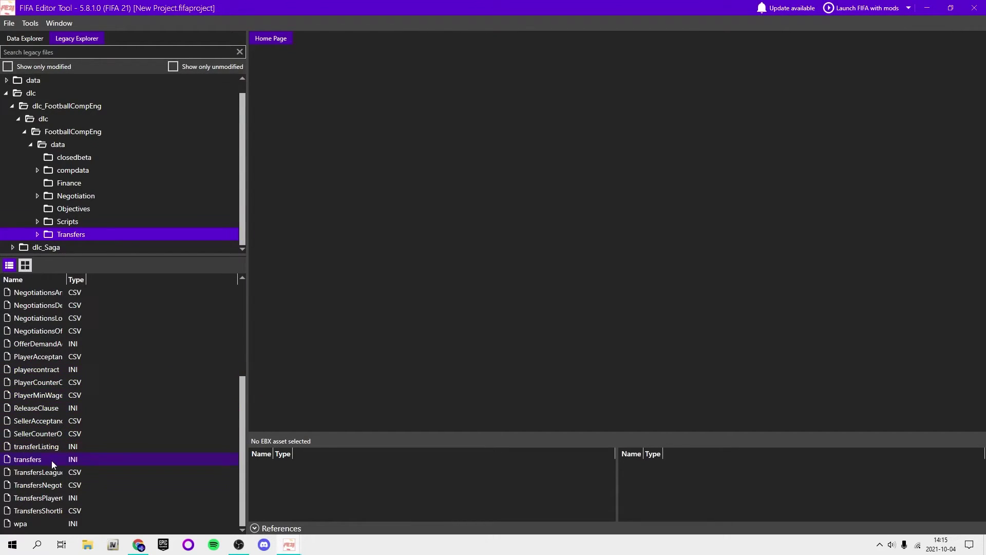
{"action": "double_click", "coordinate": [51, 460]}
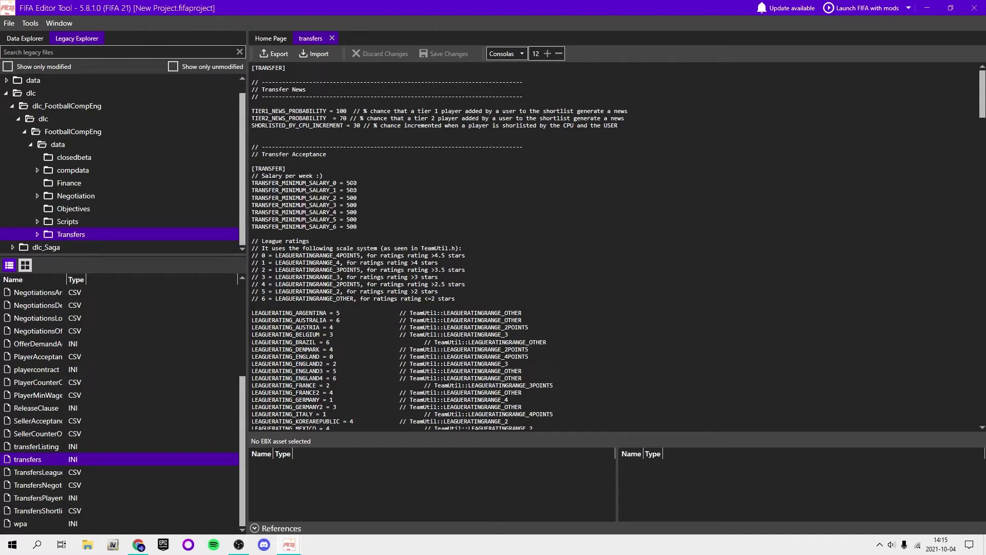
{"action": "scroll", "coordinate": [370, 206], "scroll_direction": "down", "scroll_amount": 8}
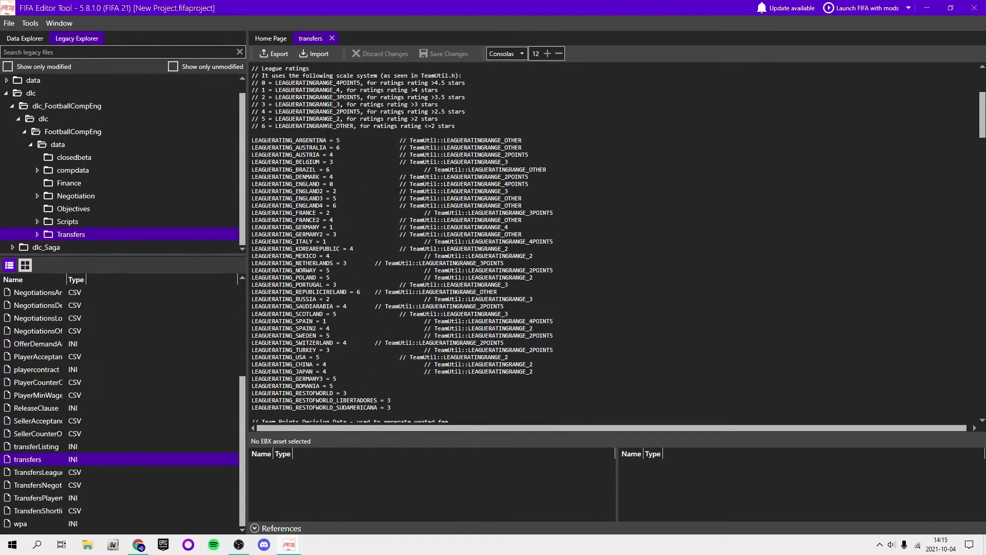
{"action": "scroll", "coordinate": [375, 90], "scroll_direction": "down", "scroll_amount": 10}
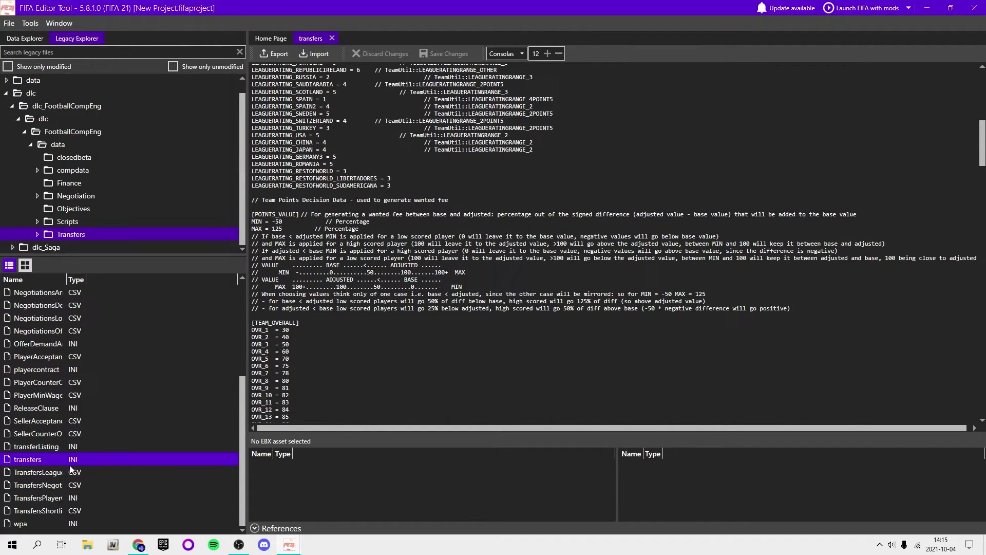
Widen the file panel and Name column to show full names, then close the transfers file.
{"action": "left_click", "coordinate": [67, 497]}
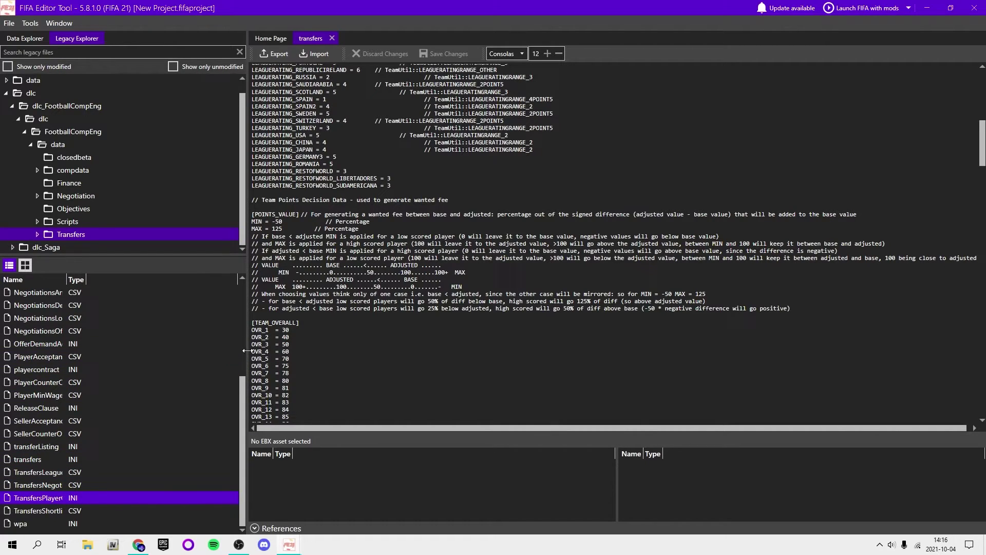
{"action": "left_click_drag", "start_coordinate": [246, 351], "coordinate": [243, 328]}
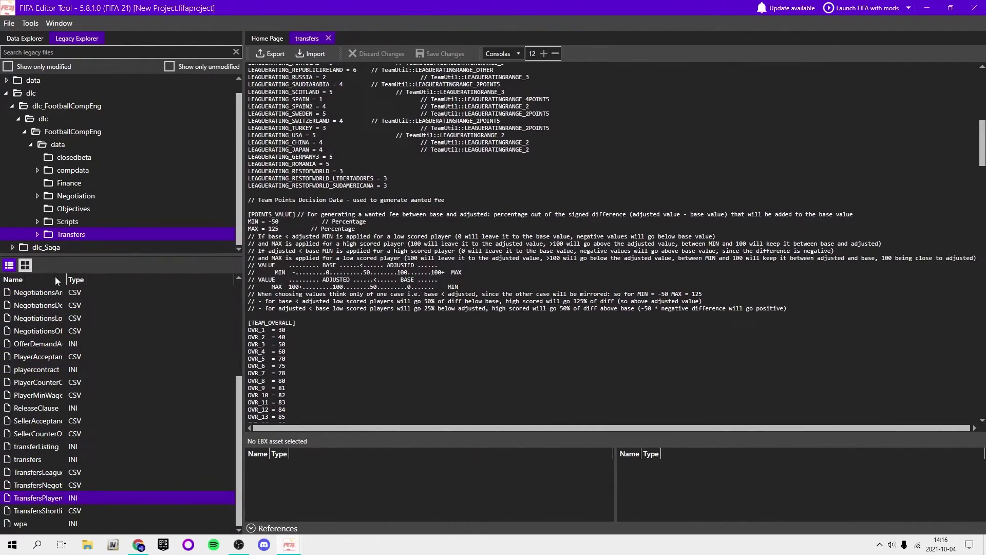
{"action": "left_click_drag", "start_coordinate": [66, 279], "coordinate": [89, 277]}
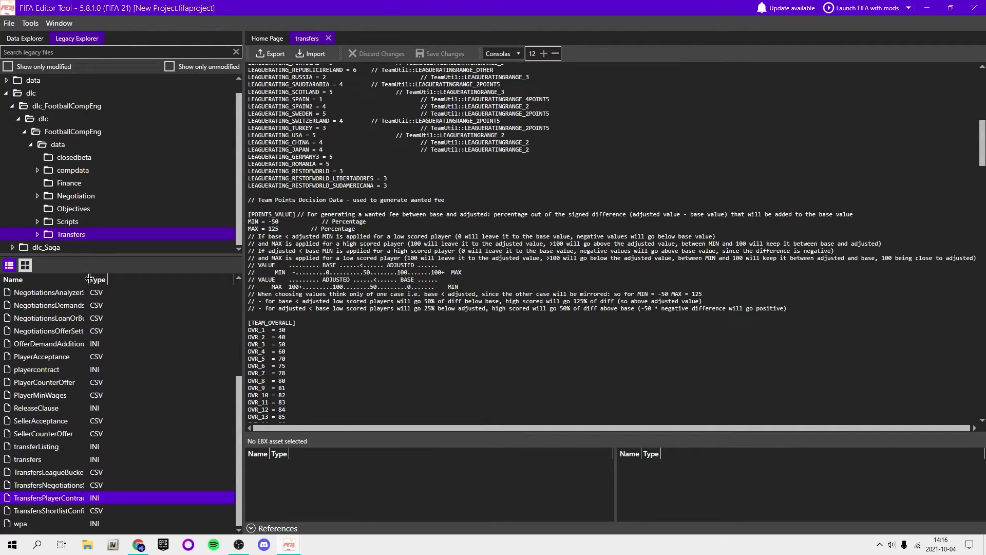
{"action": "left_click", "coordinate": [328, 38]}
Open the DemandedWage CSV file and close it again.
{"action": "scroll", "coordinate": [45, 348], "scroll_direction": "up", "scroll_amount": 4}
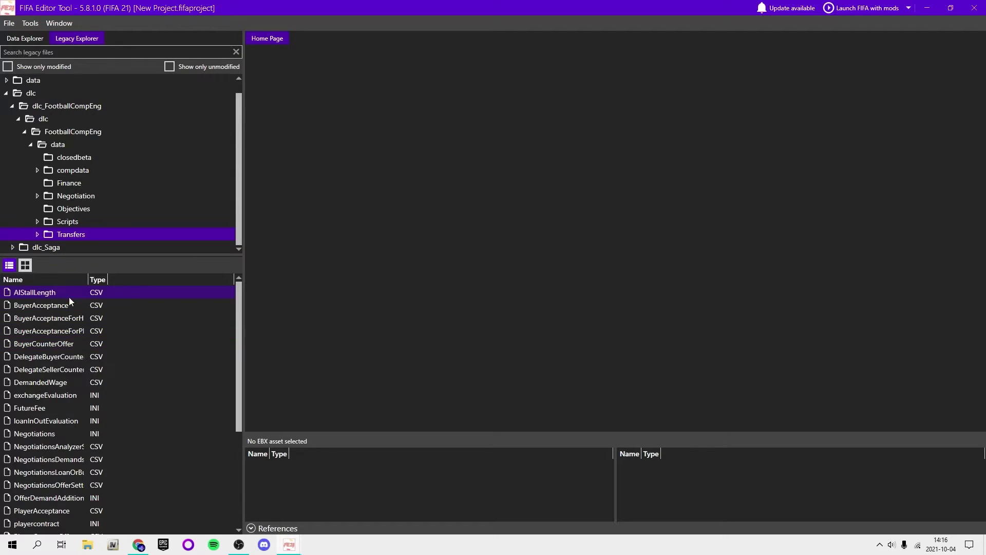
{"action": "left_click", "coordinate": [62, 396]}
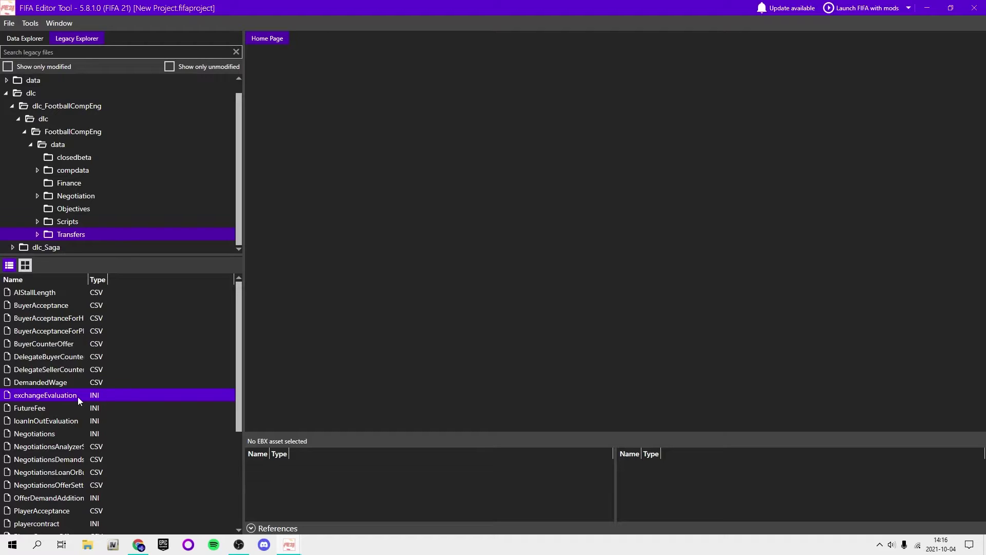
{"action": "double_click", "coordinate": [57, 382]}
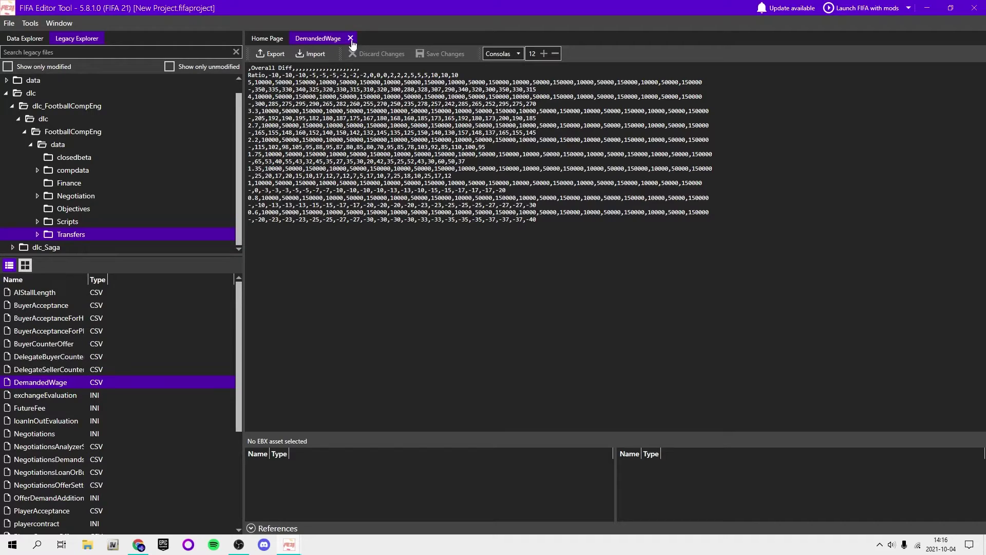
{"action": "left_click", "coordinate": [349, 39]}
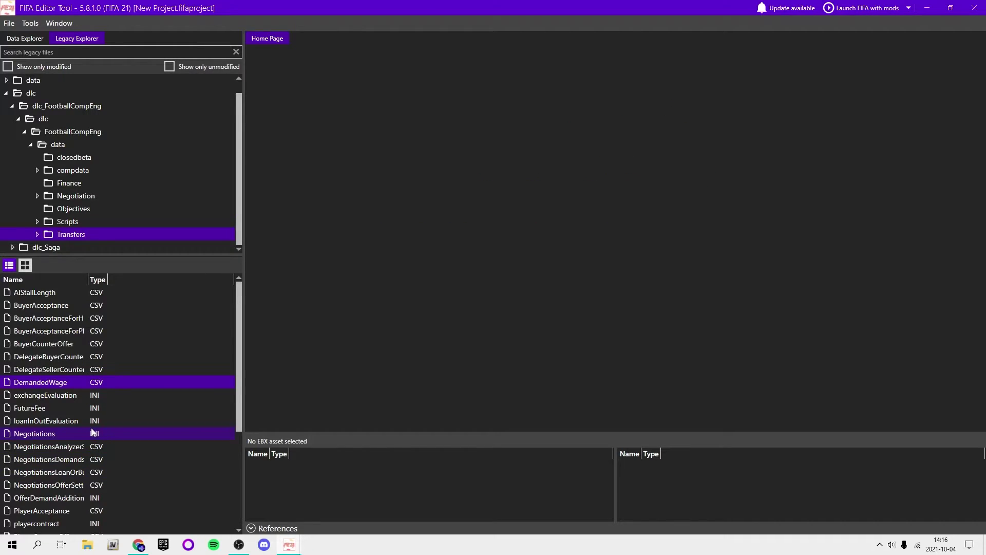
Open exchangeEvaluation, FutureFee and loanInOutEvaluation INIs, then list the Finance folder's files.
{"action": "double_click", "coordinate": [69, 399]}
{"action": "double_click", "coordinate": [69, 408]}
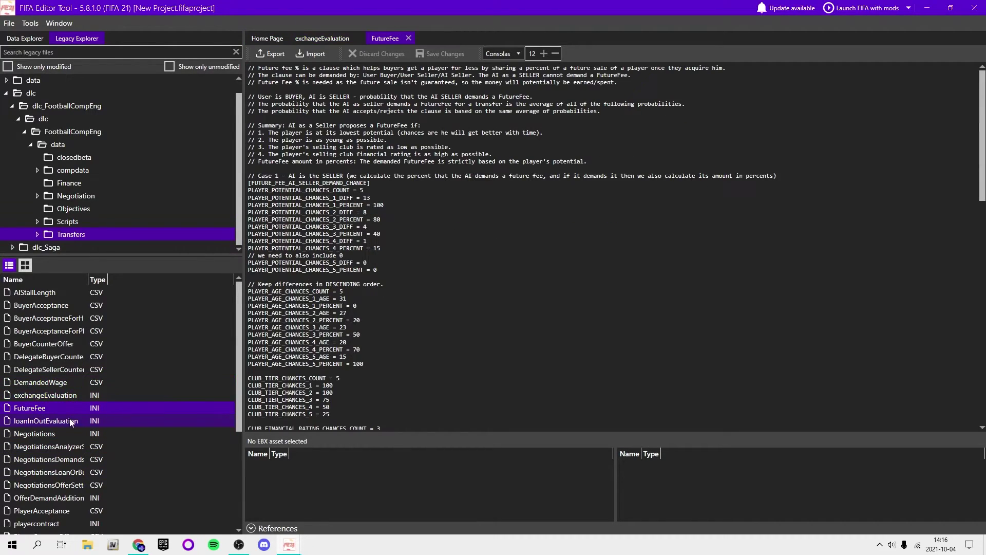
{"action": "double_click", "coordinate": [62, 420]}
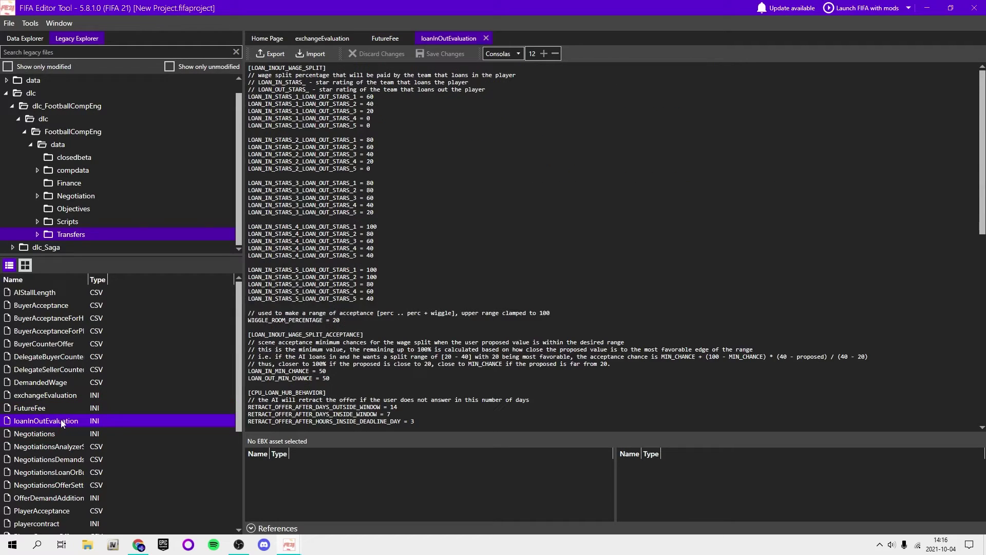
{"action": "scroll", "coordinate": [418, 221], "scroll_direction": "down", "scroll_amount": 2}
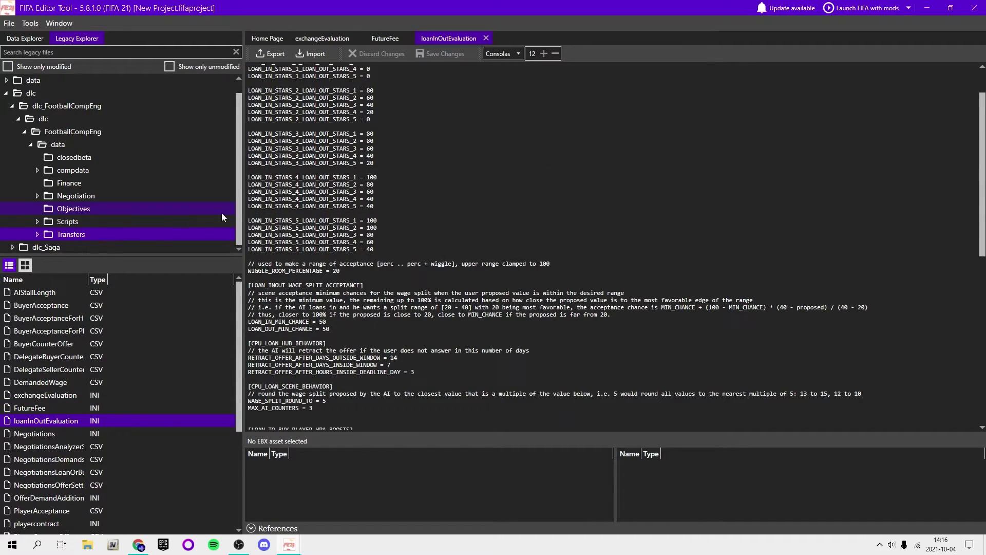
{"action": "left_click", "coordinate": [99, 179]}
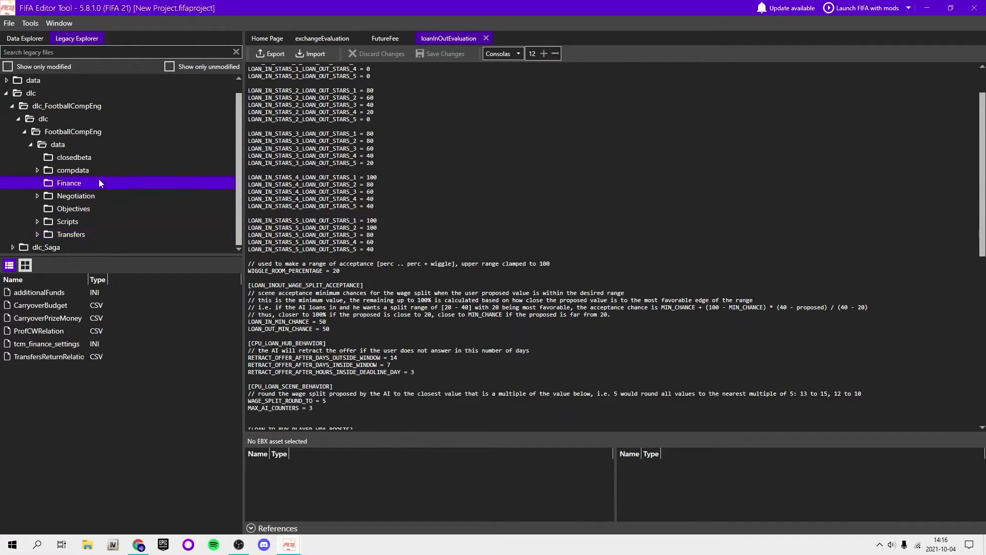
{"action": "double_click", "coordinate": [71, 294]}
{"action": "double_click", "coordinate": [67, 344]}
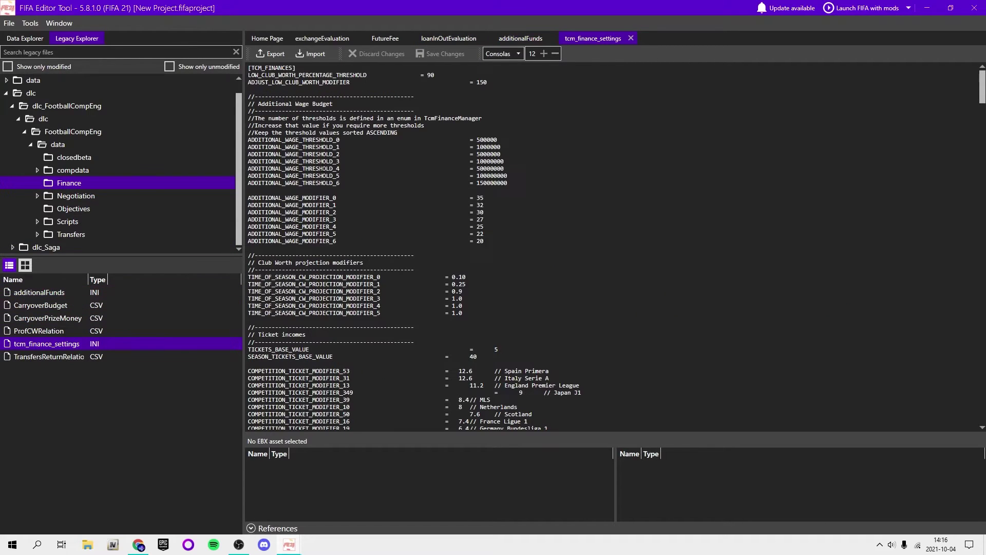
{"action": "scroll", "coordinate": [568, 169], "scroll_direction": "down", "scroll_amount": 20}
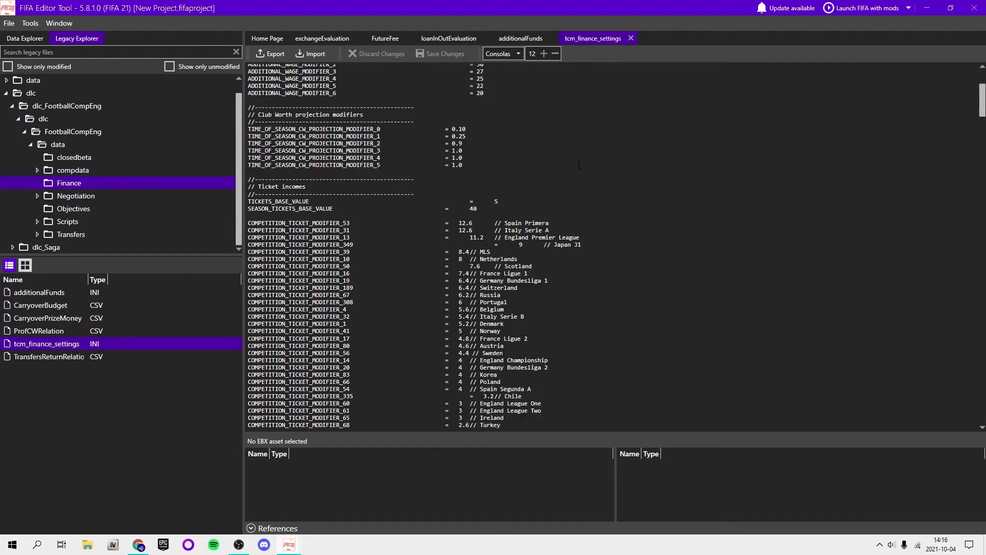
{"action": "scroll", "coordinate": [568, 169], "scroll_direction": "down", "scroll_amount": 20}
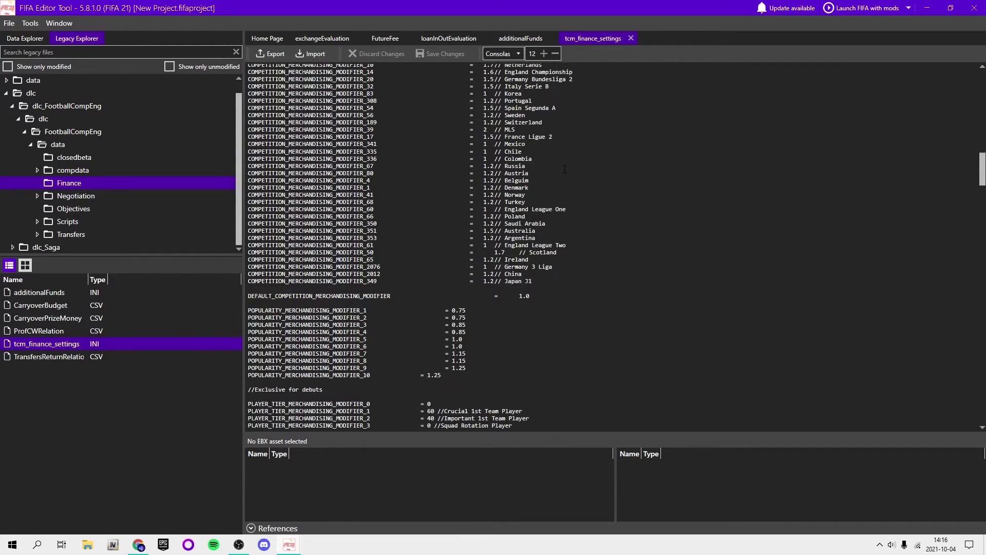
{"action": "scroll", "coordinate": [553, 173], "scroll_direction": "up", "scroll_amount": 15}
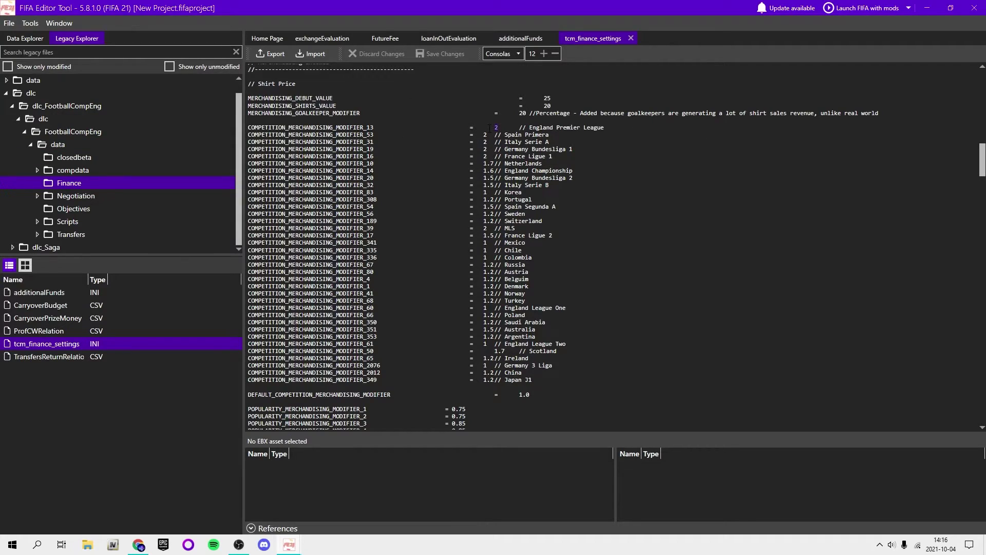
{"action": "left_click", "coordinate": [630, 38]}
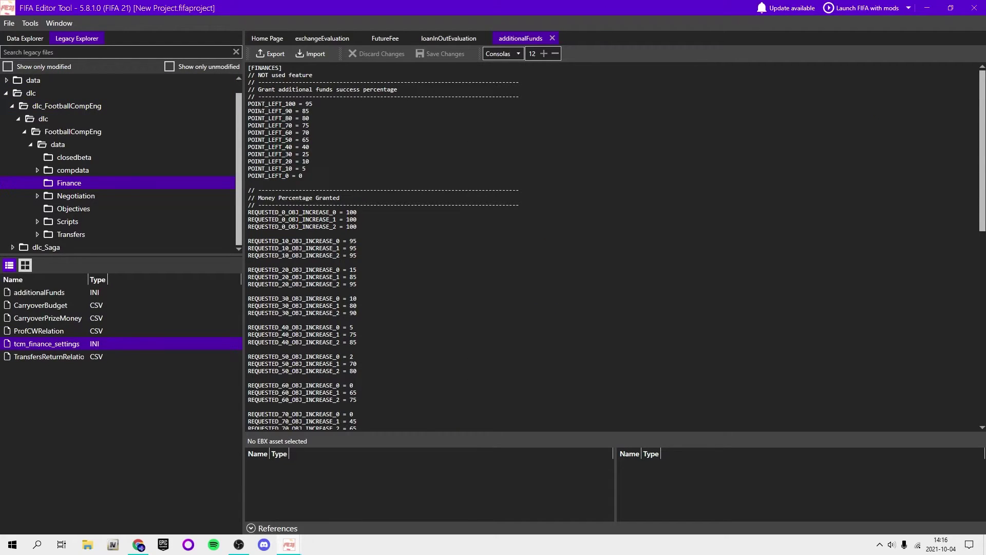
{"action": "scroll", "coordinate": [611, 247], "scroll_direction": "down", "scroll_amount": 15}
{"action": "scroll", "coordinate": [307, 101], "scroll_direction": "down", "scroll_amount": 3}
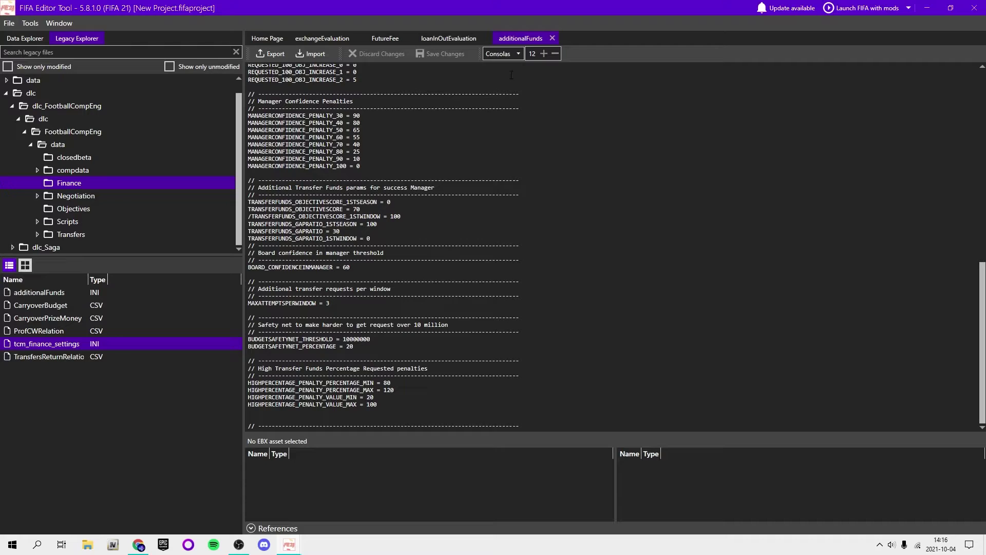
{"action": "left_click", "coordinate": [476, 39]}
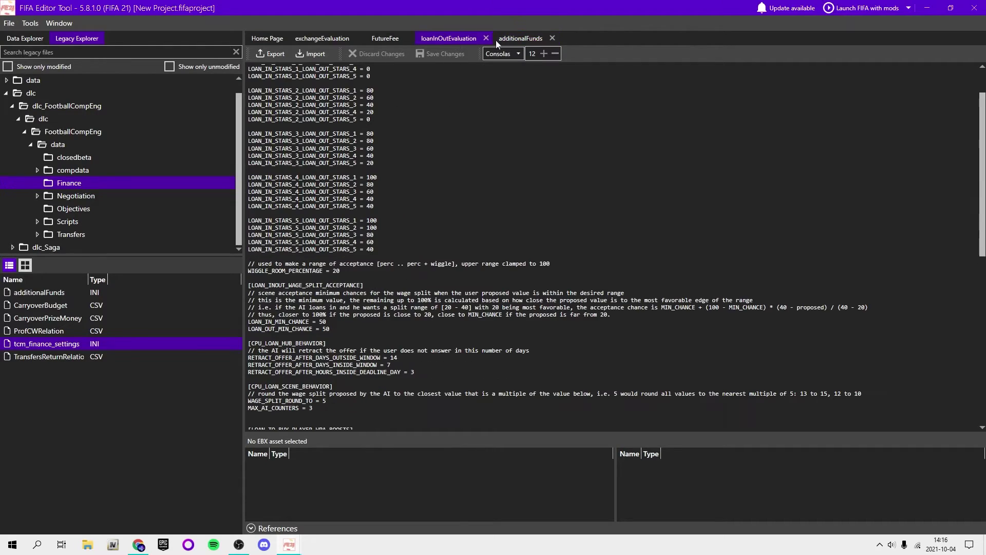
{"action": "left_click", "coordinate": [552, 38]}
{"action": "scroll", "coordinate": [308, 370], "scroll_direction": "down", "scroll_amount": 10}
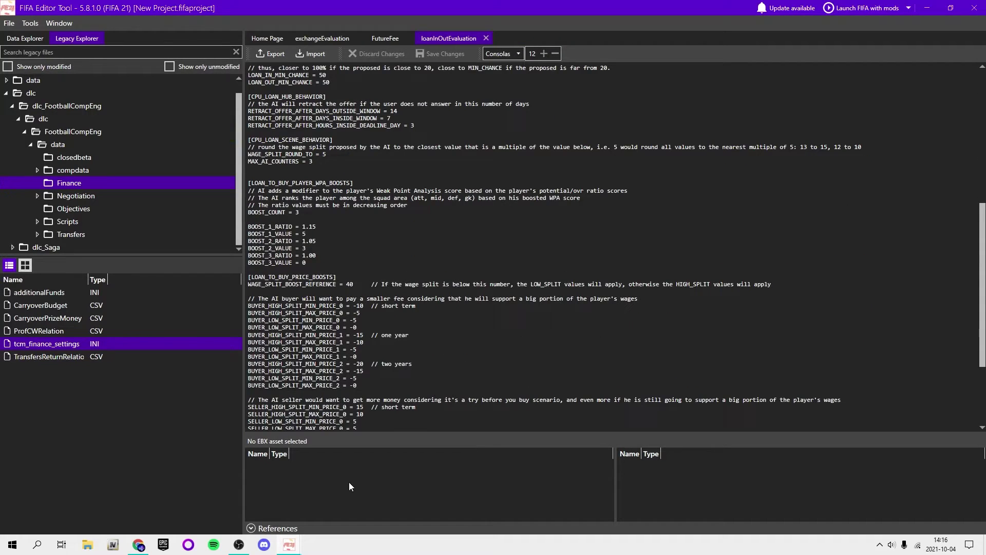
{"action": "scroll", "coordinate": [388, 323], "scroll_direction": "down", "scroll_amount": 1}
{"action": "scroll", "coordinate": [389, 323], "scroll_direction": "up", "scroll_amount": 8}
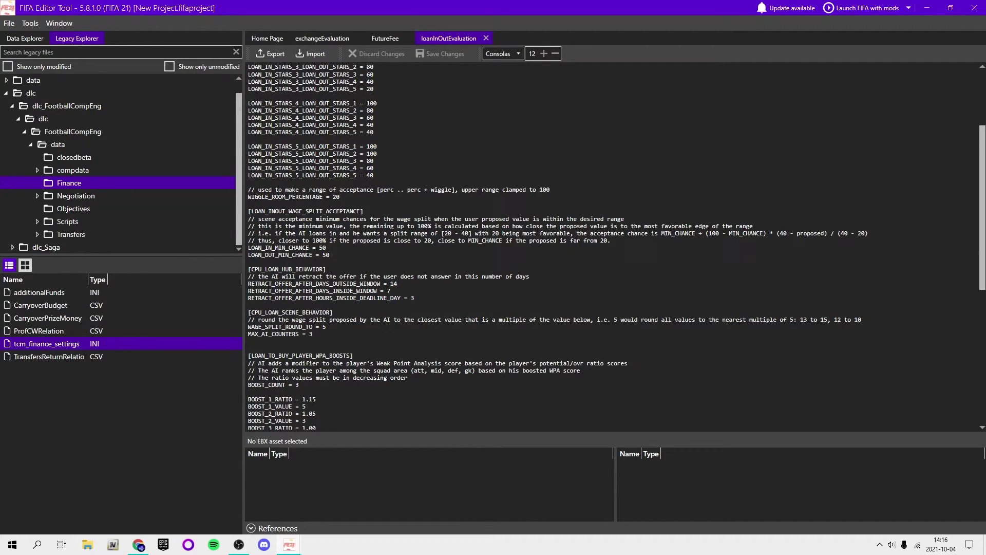
{"action": "left_click_drag", "start_coordinate": [292, 276], "coordinate": [449, 276]}
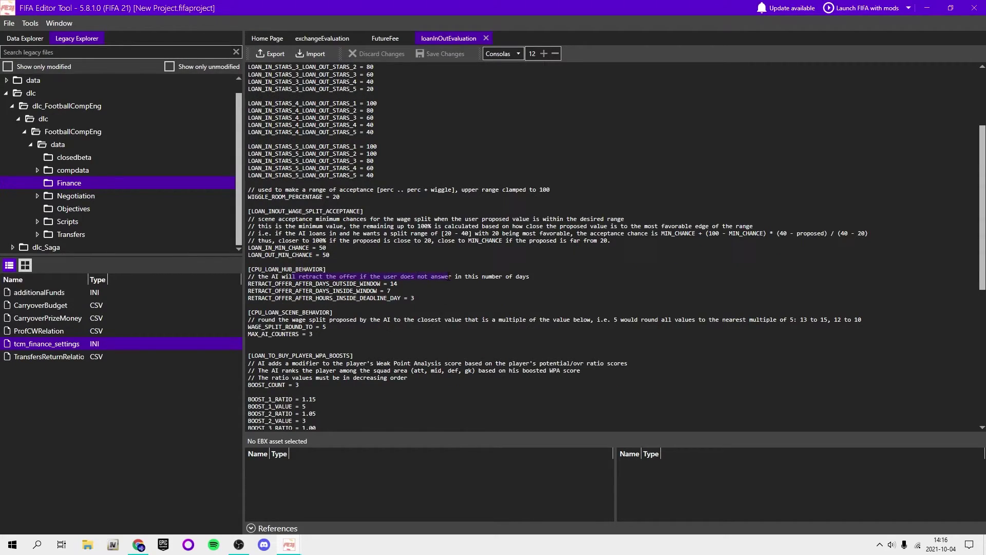
{"action": "left_click", "coordinate": [451, 276]}
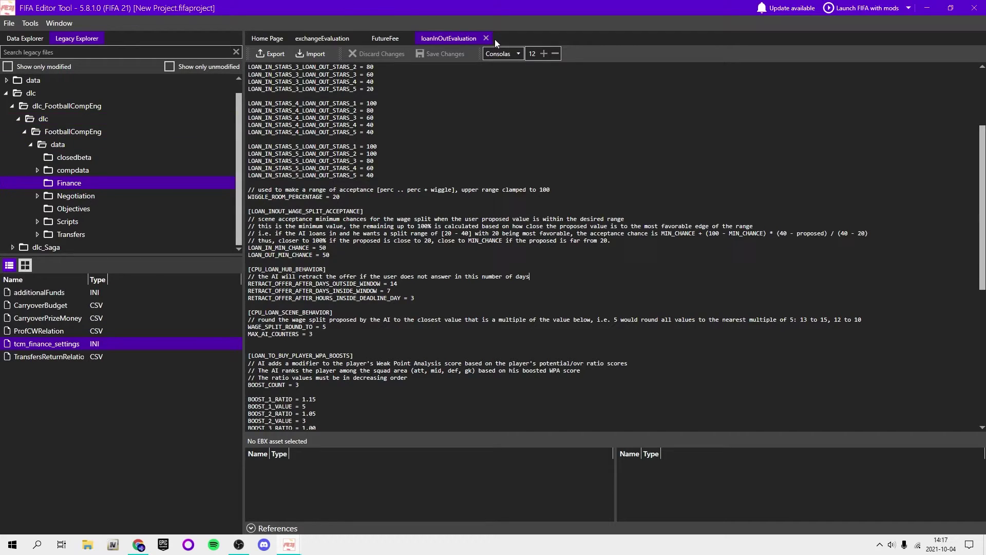
Close every open legacy file tab with Ctrl+W, leaving the Home Page, and show the File menu.
{"action": "key", "text": "ctrl+w"}
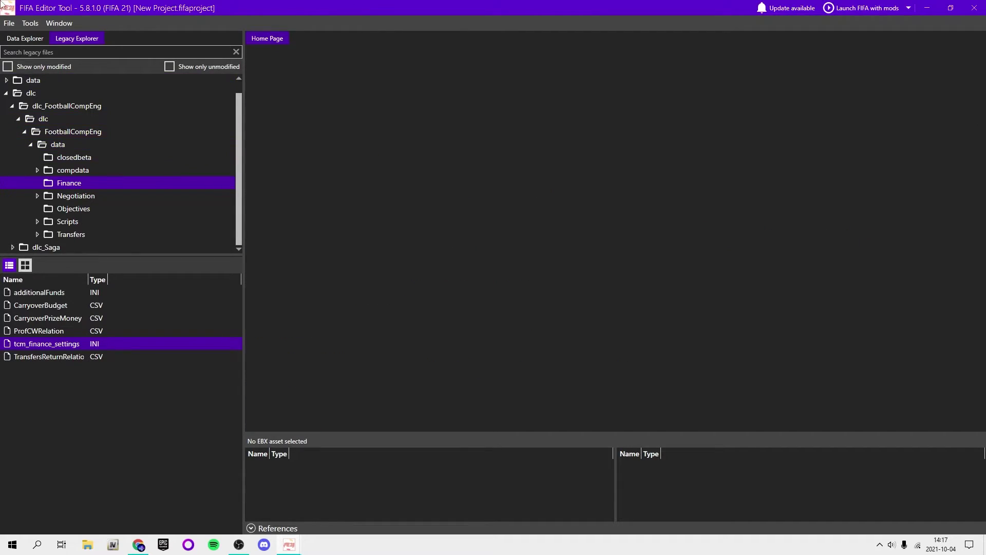
{"action": "left_click", "coordinate": [9, 23]}
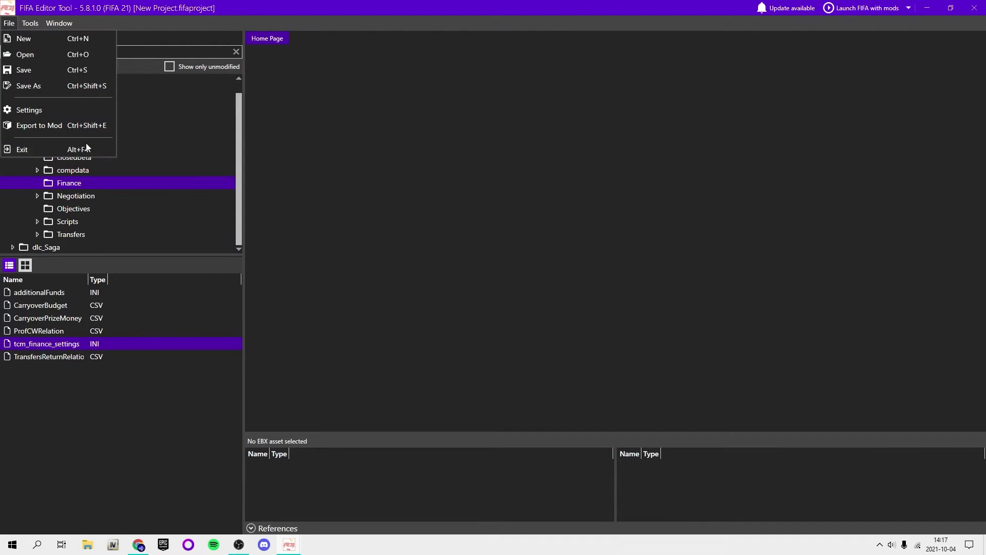
Start Export to Mod with title 'Database mod' and enter the author name.
{"action": "left_click", "coordinate": [23, 128]}
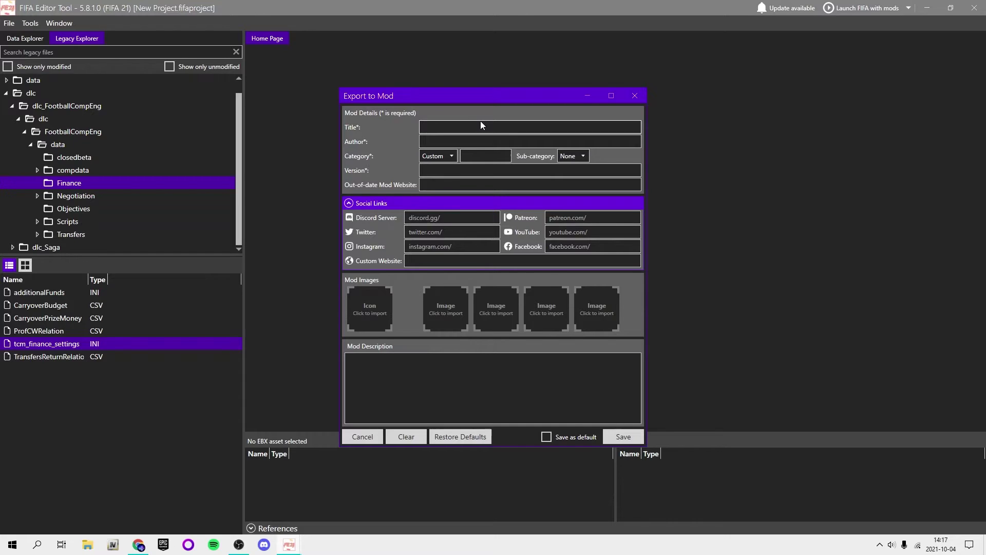
{"action": "type", "text": "Datab"}
{"action": "type", "text": "se"}
{"action": "key", "text": "BackSpace"}
{"action": "key", "text": "BackSpace"}
{"action": "type", "text": "ase mod"}
{"action": "key", "text": "Tab"}
{"action": "type", "text": "MicroGBY"}
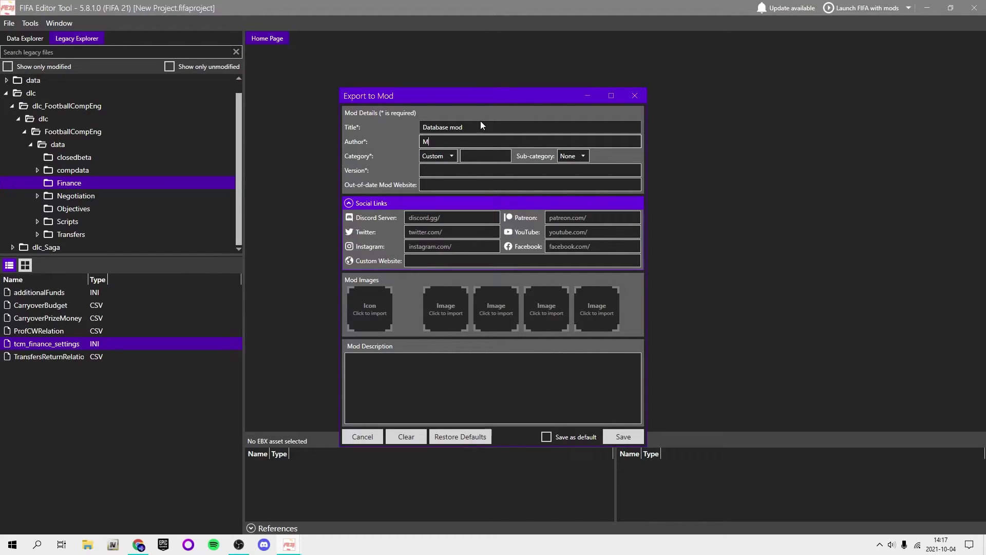
Set the mod category to Legacy and the version to 1.0.
{"action": "left_click", "coordinate": [437, 155]}
{"action": "left_click", "coordinate": [448, 227]}
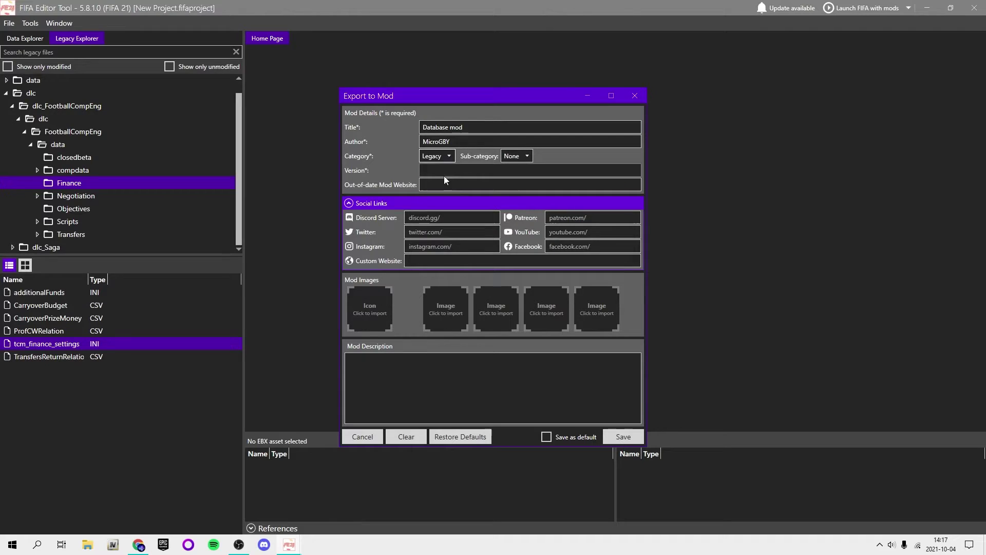
{"action": "left_click", "coordinate": [442, 157]}
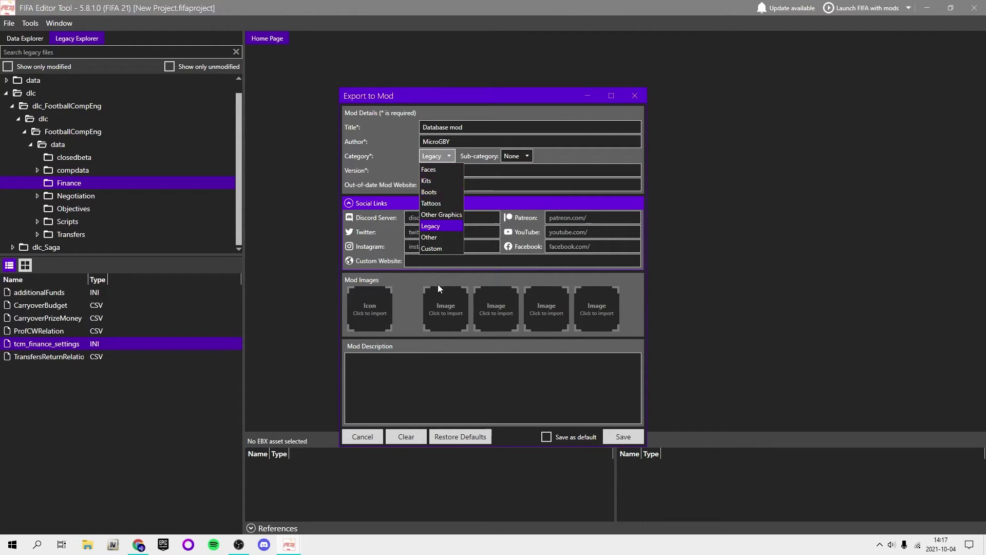
{"action": "left_click", "coordinate": [591, 186]}
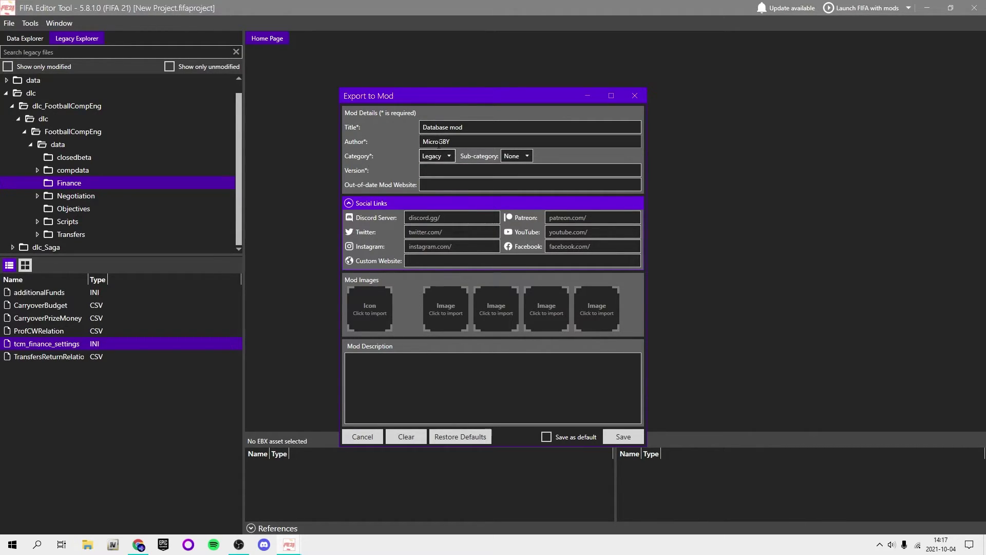
{"action": "left_click", "coordinate": [437, 174]}
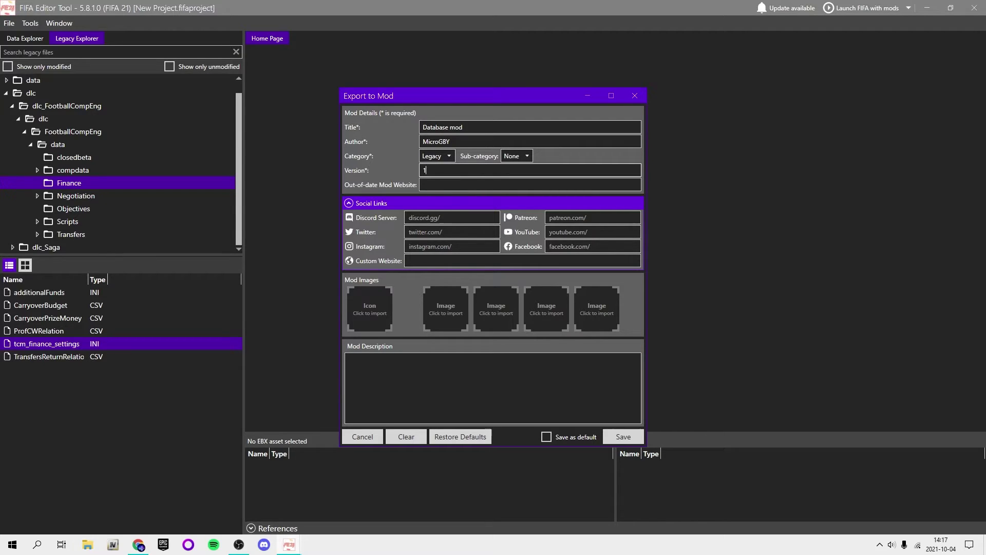
{"action": "type", "text": "1.0"}
Clear the YouTube link, cancel the export, and close FIFA Editor Tool.
{"action": "left_click", "coordinate": [606, 231]}
{"action": "key", "text": "ctrl+a"}
{"action": "key", "text": "BackSpace"}
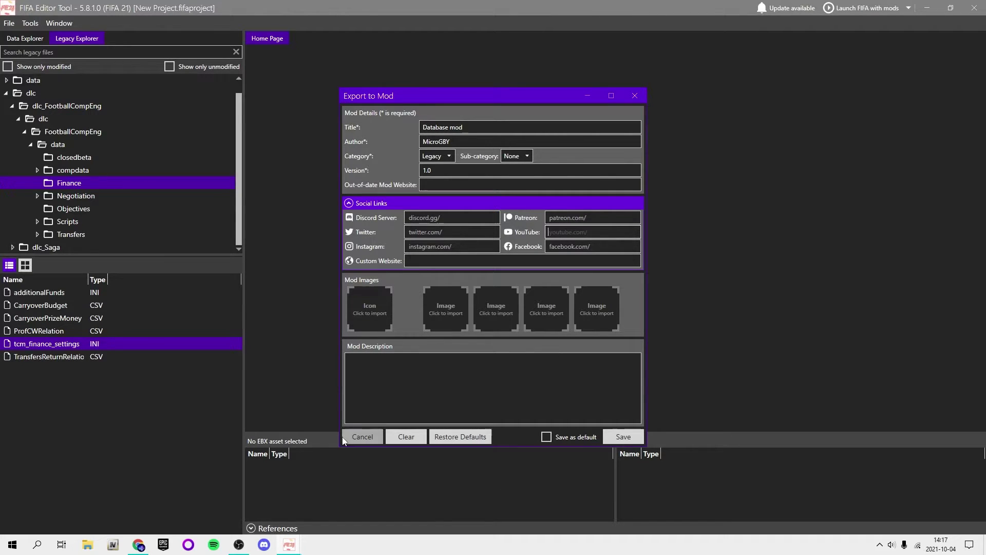
{"action": "left_click", "coordinate": [349, 439]}
{"action": "left_click", "coordinate": [982, 4]}
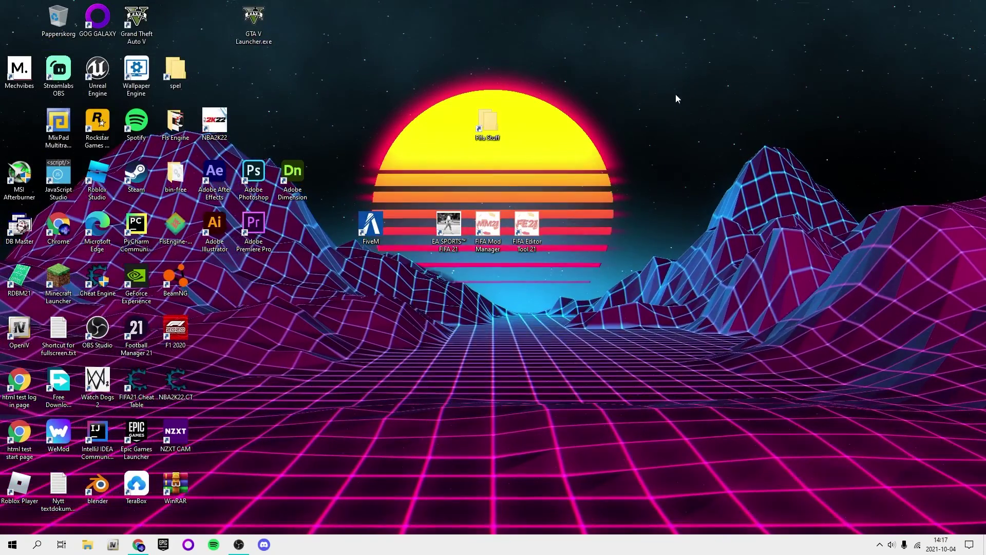
Launch FIFA Mod Manager for FIFA 21 from its desktop shortcut.
{"action": "double_click", "coordinate": [488, 231]}
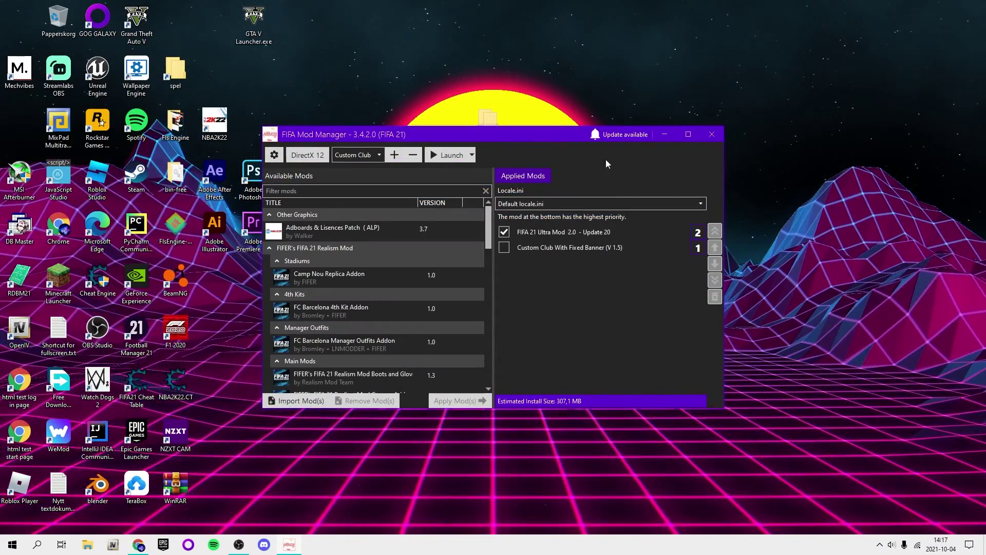
Maximize the mod manager window and enable the Custom Club With Fixed Banner mod.
{"action": "double_click", "coordinate": [390, 134]}
{"action": "scroll", "coordinate": [364, 233], "scroll_direction": "down", "scroll_amount": 15}
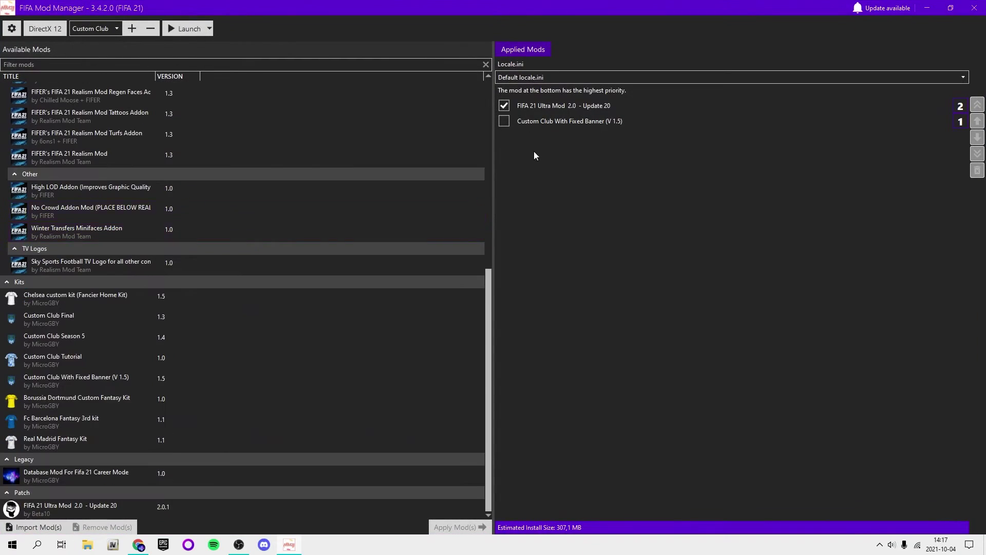
{"action": "left_click", "coordinate": [574, 121]}
{"action": "left_click", "coordinate": [504, 121]}
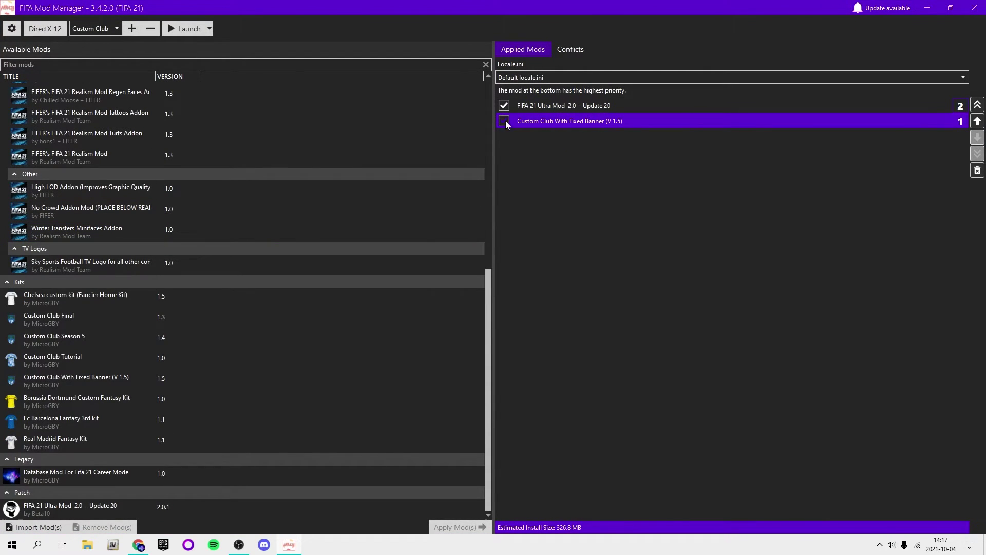
Select Database Mod For Fifa 21 Career Mode, check its description, and apply it.
{"action": "left_click", "coordinate": [123, 472]}
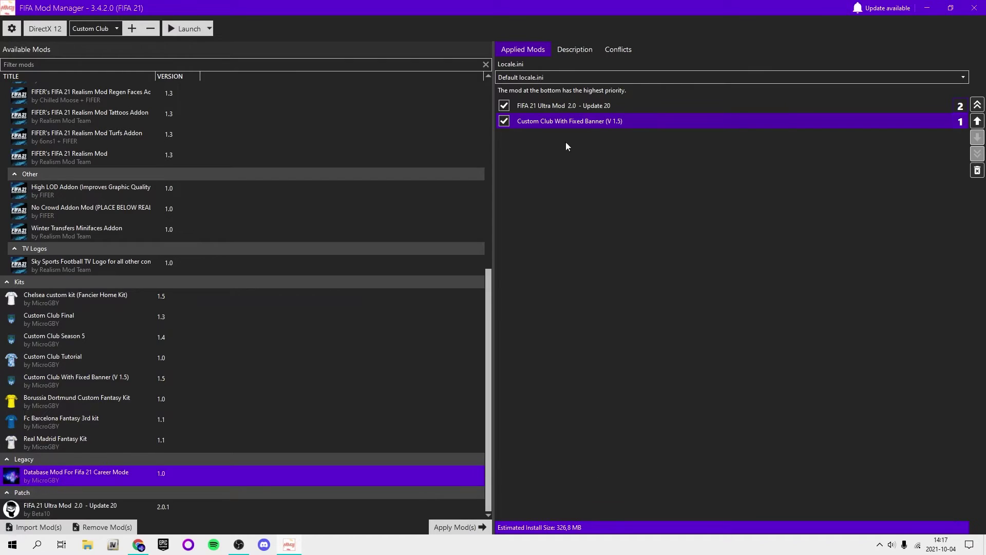
{"action": "left_click", "coordinate": [561, 54]}
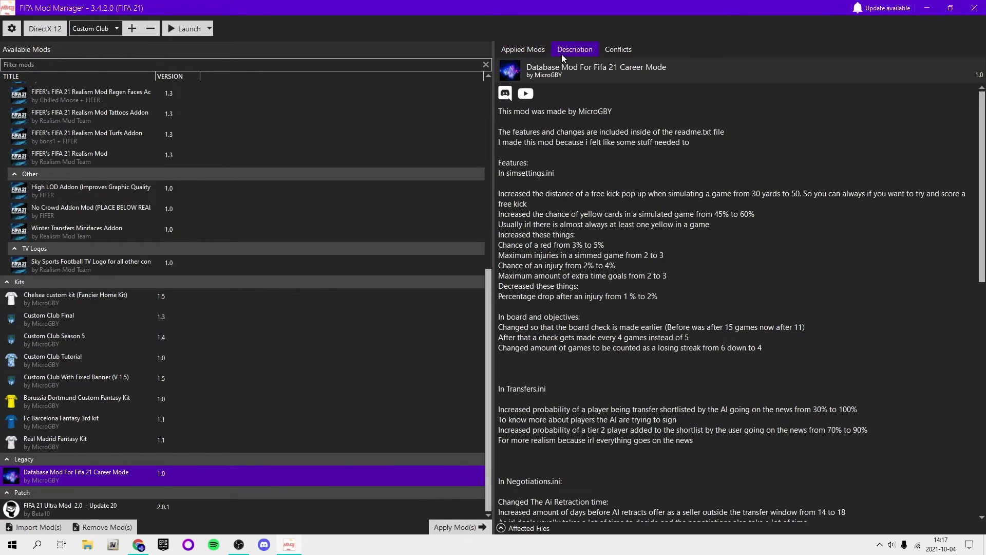
{"action": "left_click", "coordinate": [531, 50]}
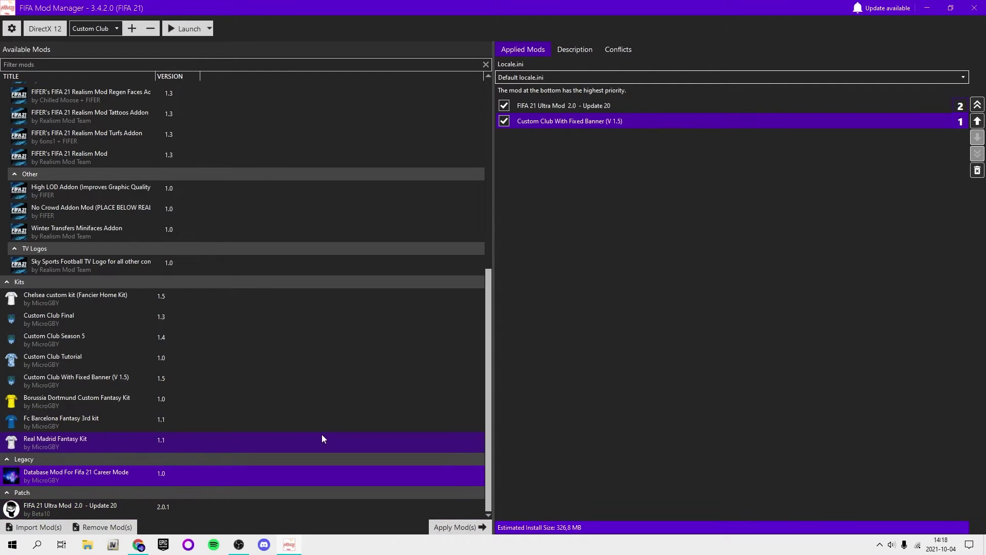
{"action": "left_click", "coordinate": [455, 527]}
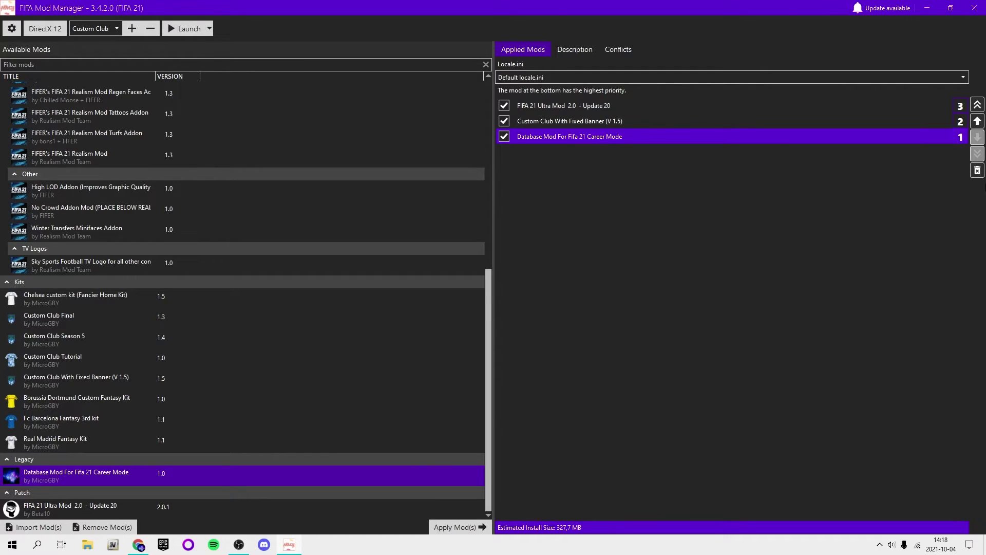
Read through the Database Mod's description of career-mode ini changes, checking its conflicts.
{"action": "left_click", "coordinate": [572, 54]}
{"action": "scroll", "coordinate": [584, 301], "scroll_direction": "down", "scroll_amount": 10}
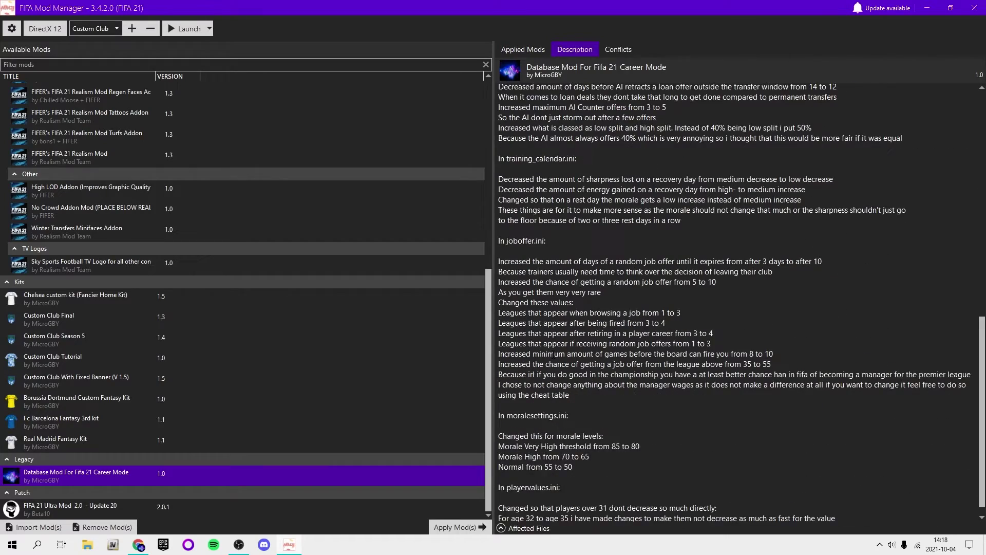
{"action": "scroll", "coordinate": [532, 360], "scroll_direction": "up", "scroll_amount": 10}
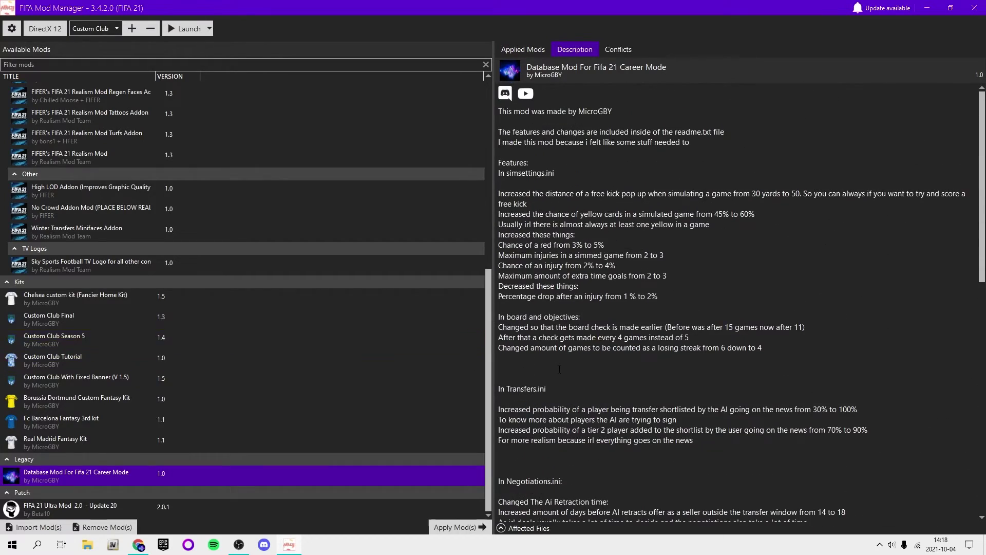
{"action": "scroll", "coordinate": [641, 252], "scroll_direction": "down", "scroll_amount": 8}
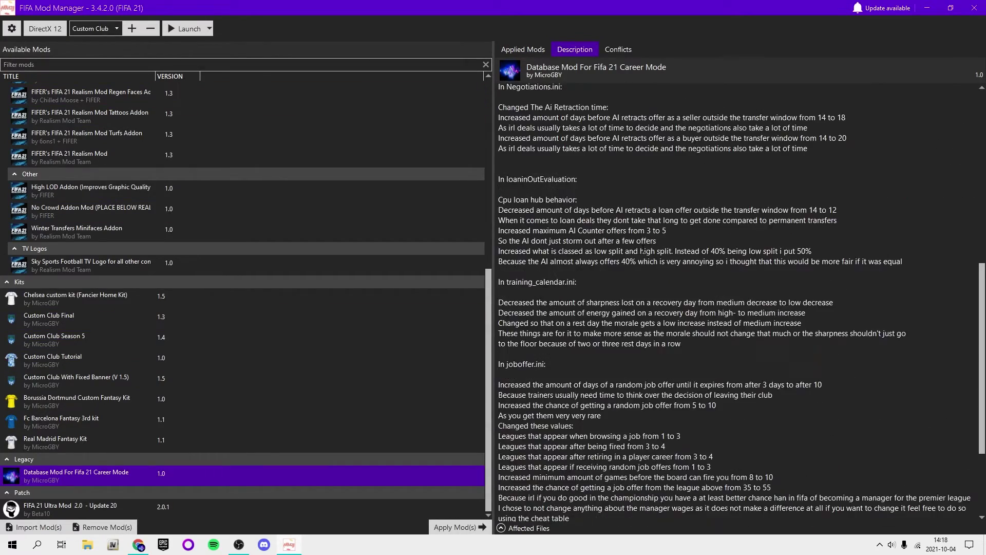
{"action": "scroll", "coordinate": [740, 302], "scroll_direction": "down", "scroll_amount": 4}
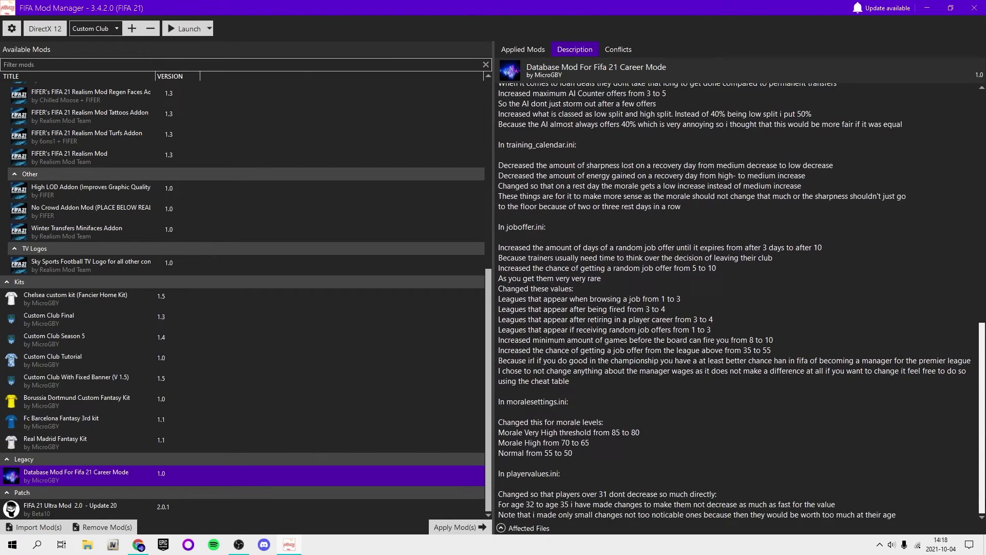
{"action": "scroll", "coordinate": [932, 350], "scroll_direction": "up", "scroll_amount": 10}
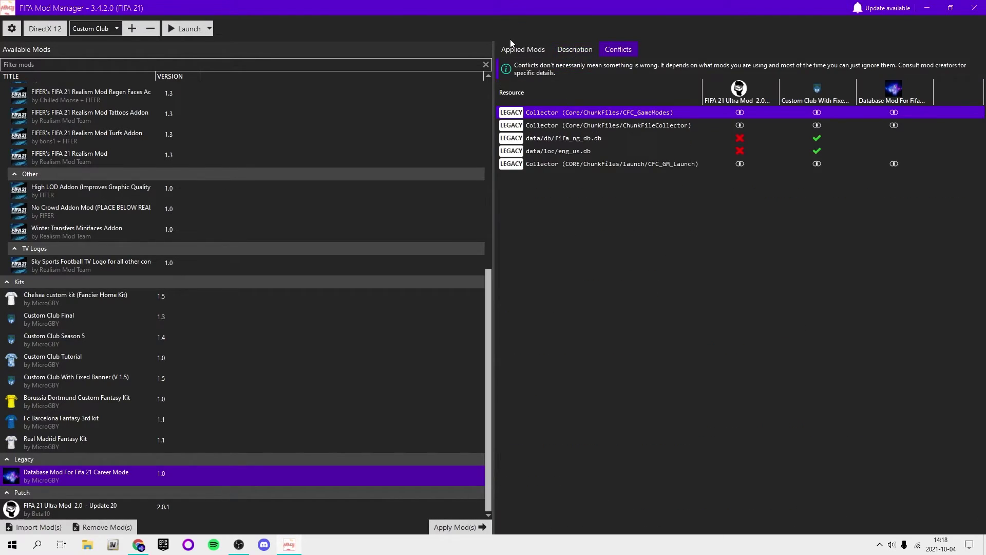
{"action": "left_click", "coordinate": [574, 50]}
{"action": "scroll", "coordinate": [714, 256], "scroll_direction": "down", "scroll_amount": 10}
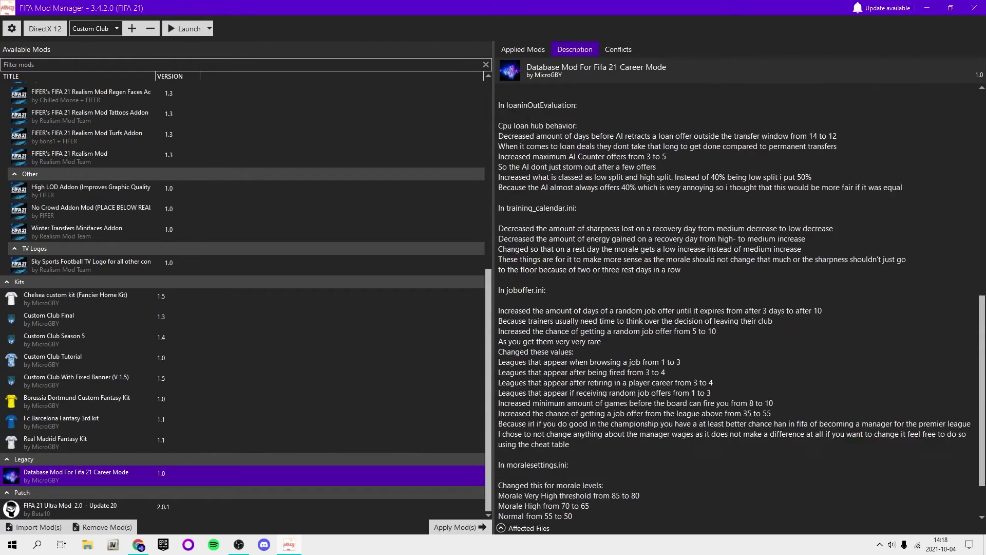
{"action": "scroll", "coordinate": [715, 257], "scroll_direction": "up", "scroll_amount": 10}
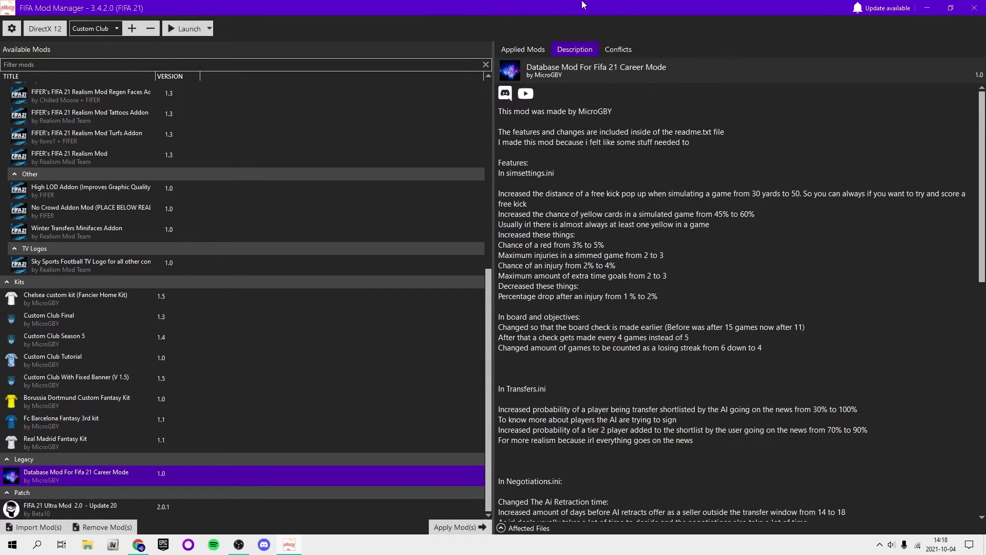
Review the applied mods list with Database Mod For Fifa 21 Career Mode.
{"action": "left_click", "coordinate": [520, 51]}
{"action": "scroll", "coordinate": [338, 91], "scroll_direction": "up", "scroll_amount": 10}
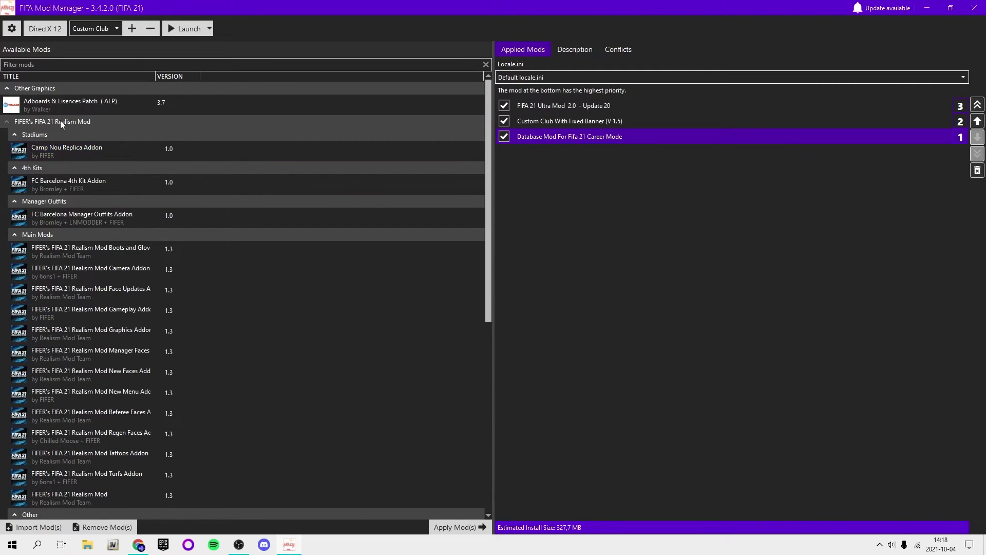
{"action": "scroll", "coordinate": [146, 224], "scroll_direction": "down", "scroll_amount": 5}
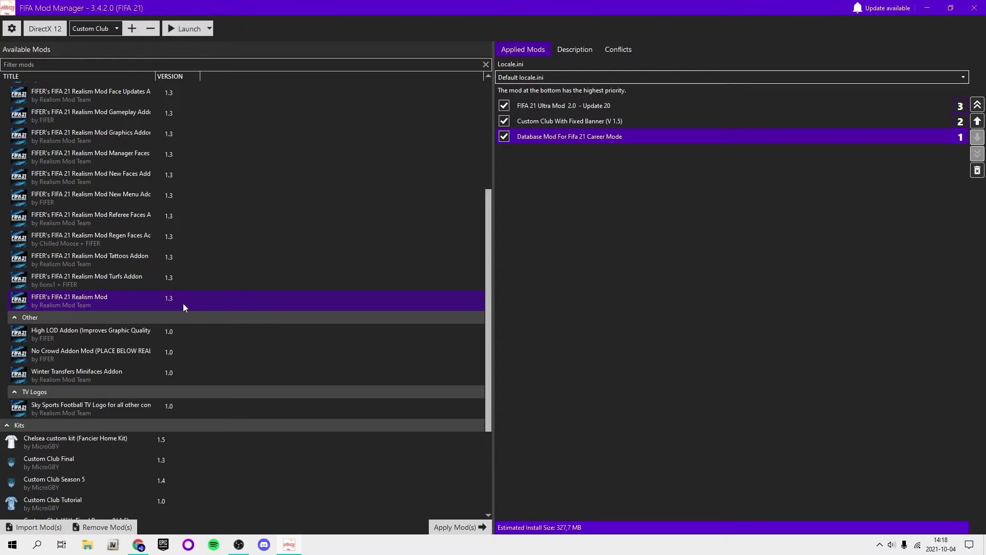
{"action": "scroll", "coordinate": [183, 303], "scroll_direction": "up", "scroll_amount": 3}
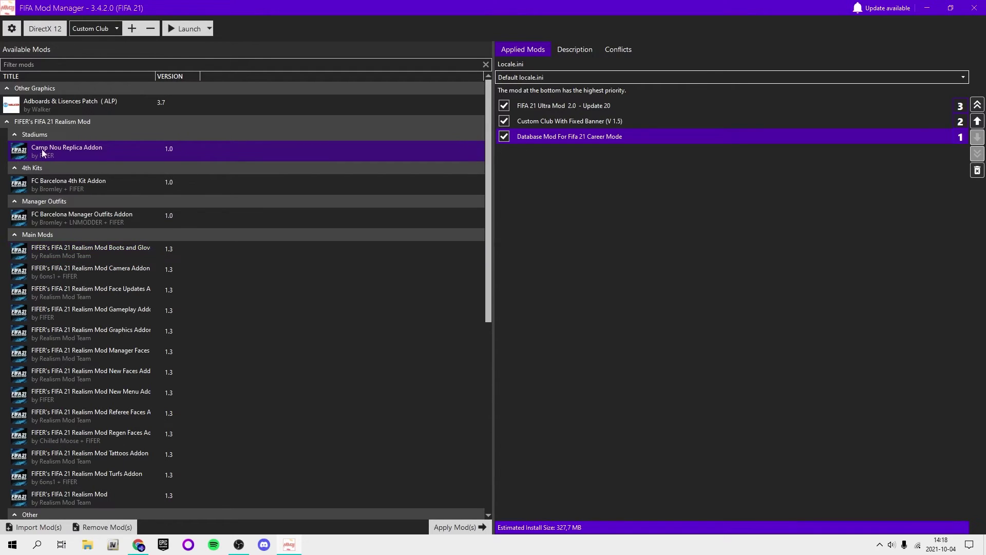
{"action": "scroll", "coordinate": [244, 144], "scroll_direction": "down", "scroll_amount": 5}
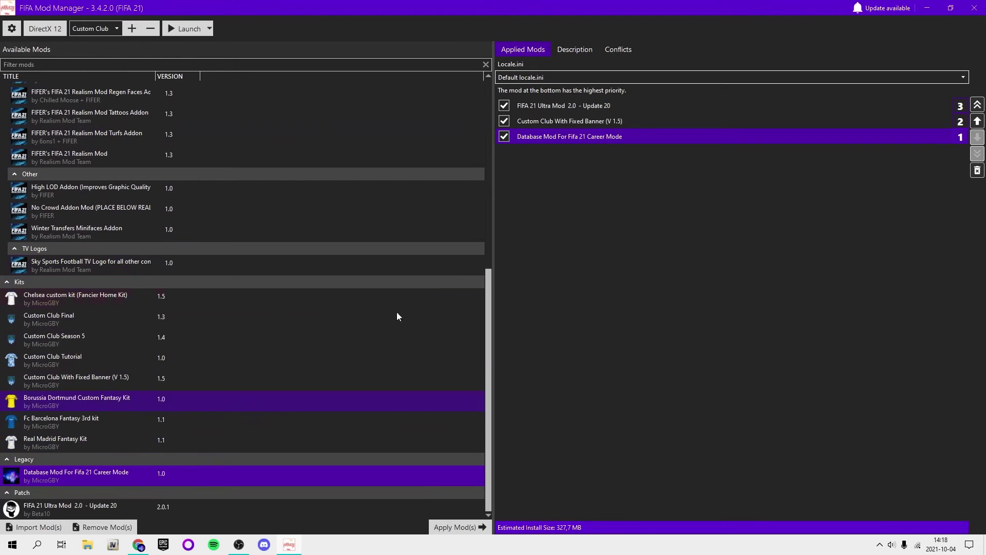
Reread the Database Mod's description notes.
{"action": "left_click", "coordinate": [564, 53]}
{"action": "scroll", "coordinate": [659, 214], "scroll_direction": "down", "scroll_amount": 14}
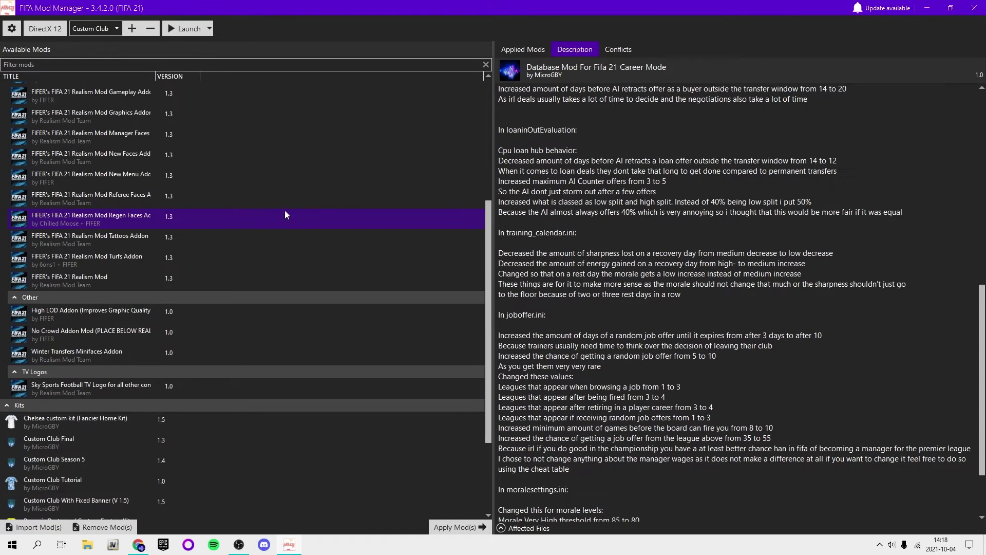
{"action": "scroll", "coordinate": [286, 212], "scroll_direction": "up", "scroll_amount": 6}
{"action": "scroll", "coordinate": [513, 97], "scroll_direction": "up", "scroll_amount": 1}
{"action": "scroll", "coordinate": [739, 302], "scroll_direction": "down", "scroll_amount": 4}
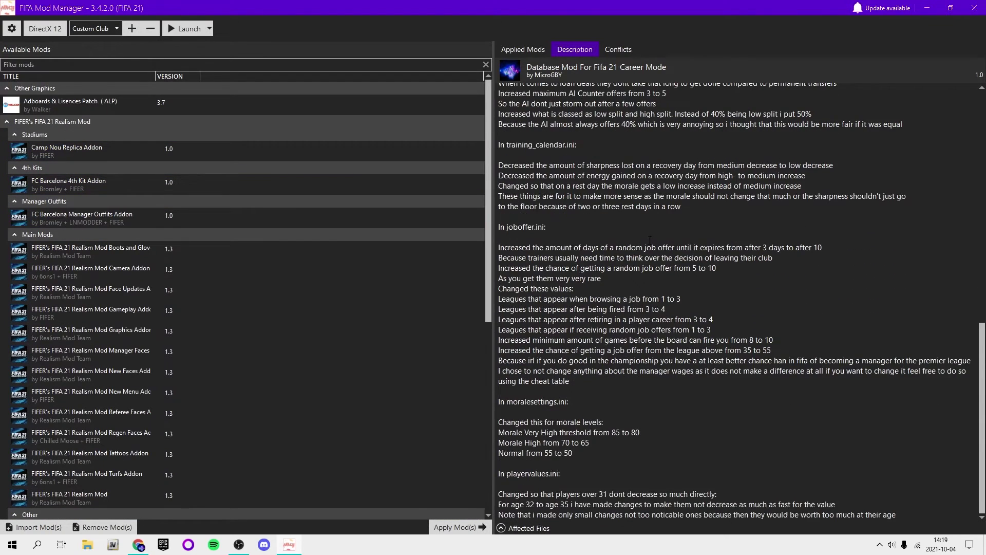
{"action": "scroll", "coordinate": [69, 334], "scroll_direction": "down", "scroll_amount": 4}
{"action": "scroll", "coordinate": [119, 380], "scroll_direction": "up", "scroll_amount": 1}
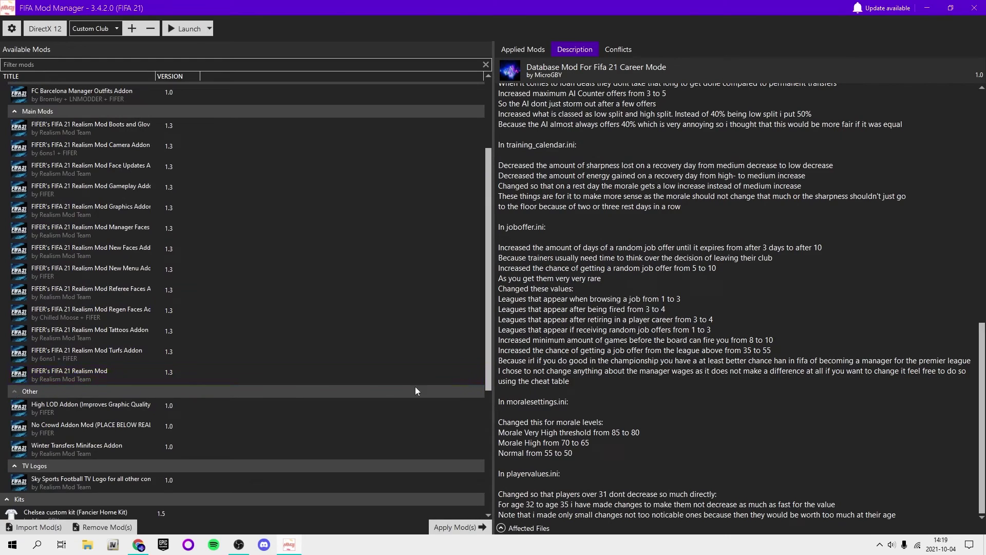
{"action": "scroll", "coordinate": [401, 297], "scroll_direction": "up", "scroll_amount": 3}
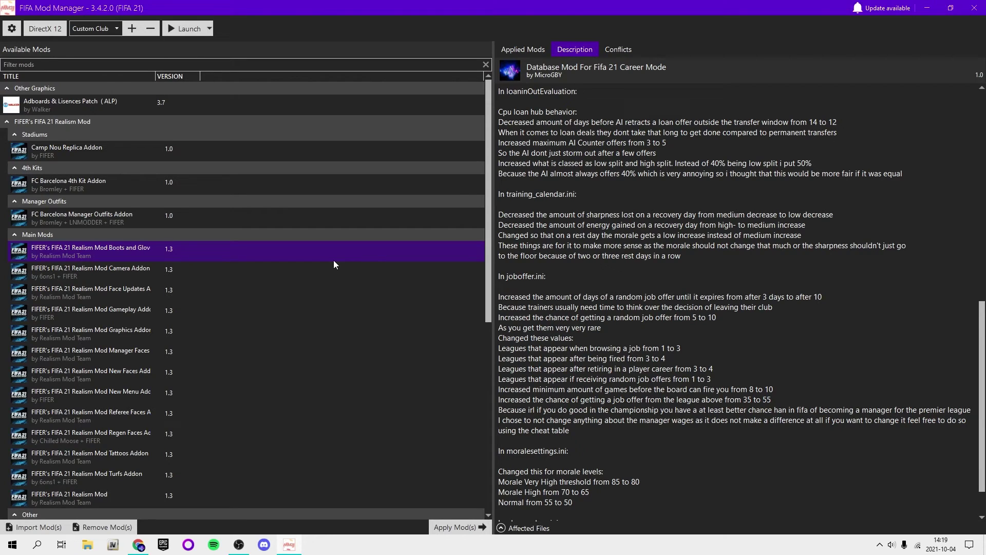
Collapse and re-expand Other Graphics, then confirm Database Mod stays at priority 1.
{"action": "left_click", "coordinate": [213, 88]}
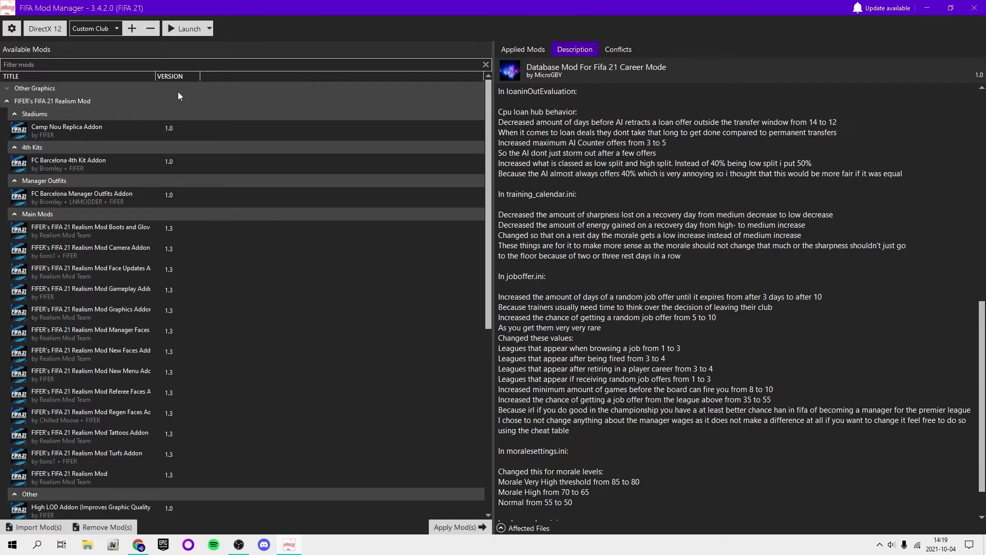
{"action": "left_click", "coordinate": [177, 91]}
{"action": "left_click", "coordinate": [534, 51]}
{"action": "left_click_drag", "start_coordinate": [582, 135], "coordinate": [575, 137]}
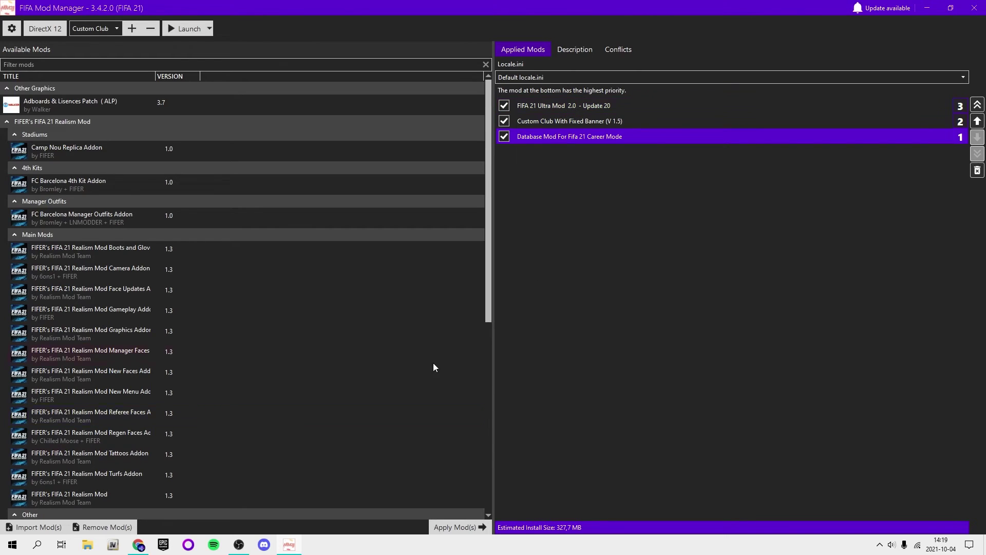
{"action": "scroll", "coordinate": [433, 363], "scroll_direction": "down", "scroll_amount": 6}
{"action": "scroll", "coordinate": [288, 393], "scroll_direction": "up", "scroll_amount": 6}
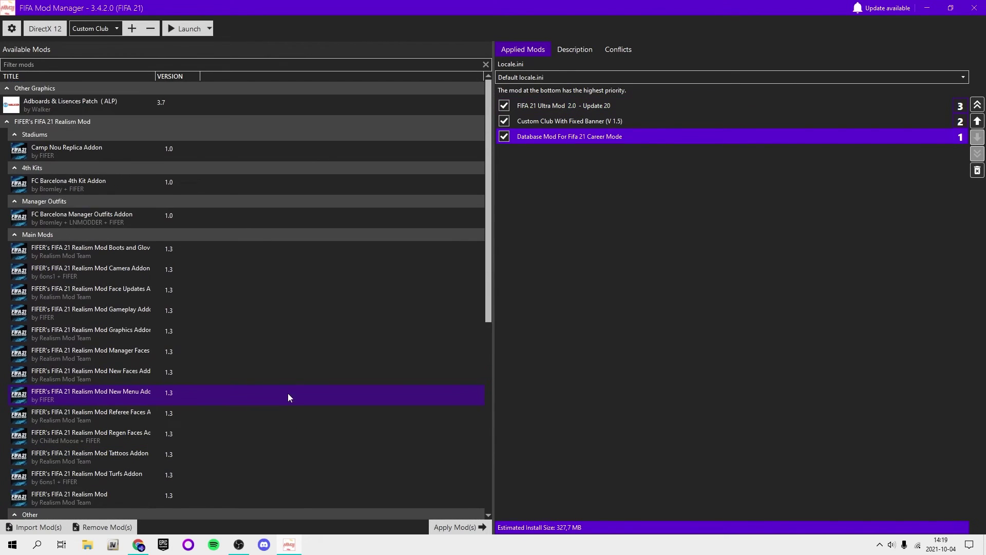